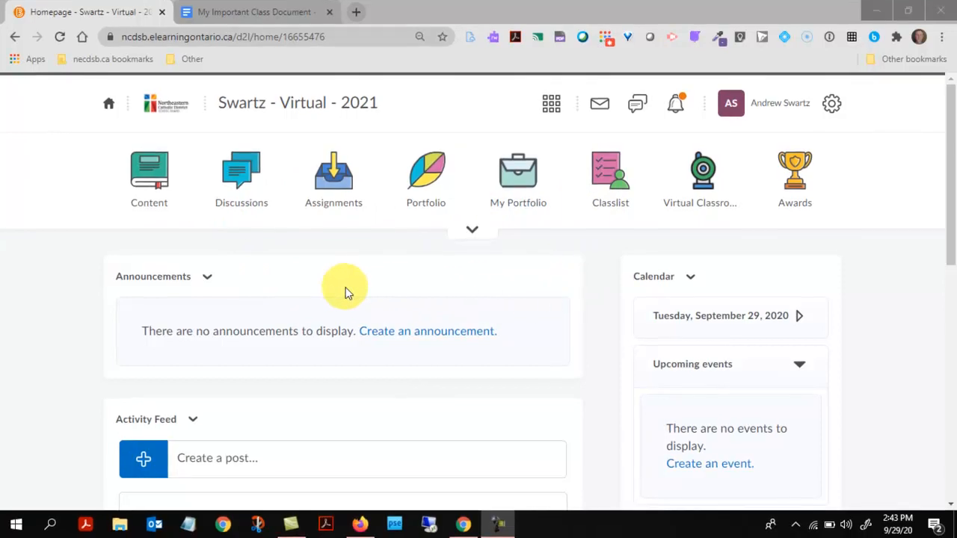
# Make My Important Class Document viewable by anyone with the link, copy the link, and return to the course homepage
pyautogui.click(264, 13)
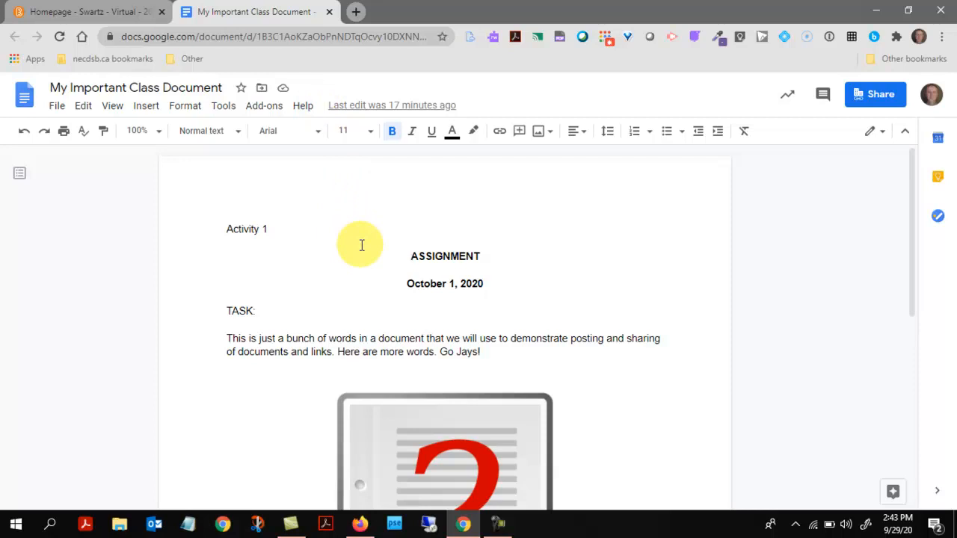
pyautogui.click(877, 97)
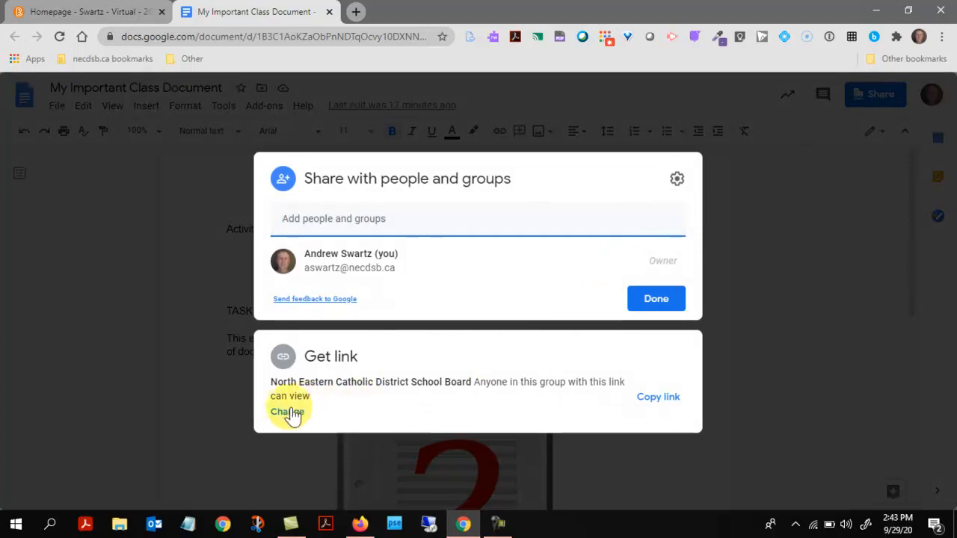
pyautogui.click(287, 413)
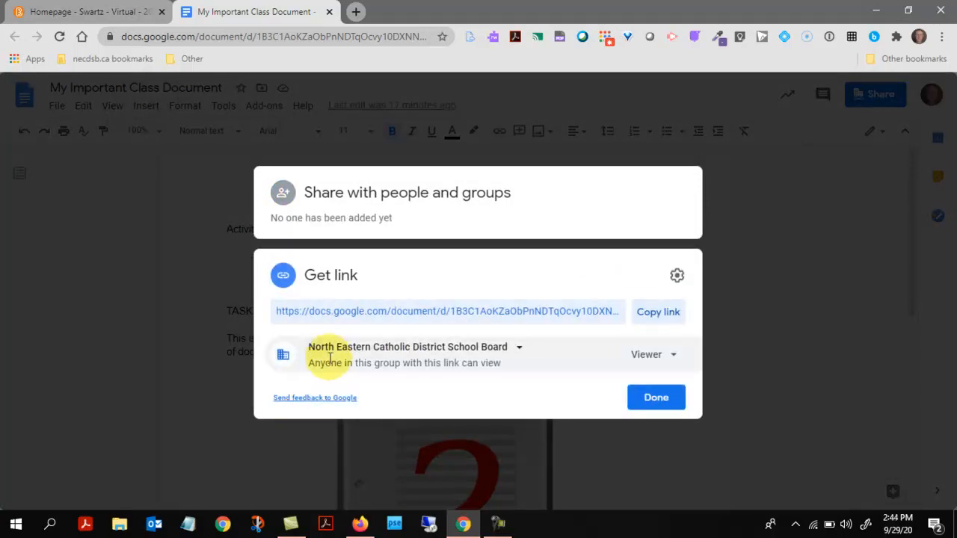
pyautogui.click(518, 354)
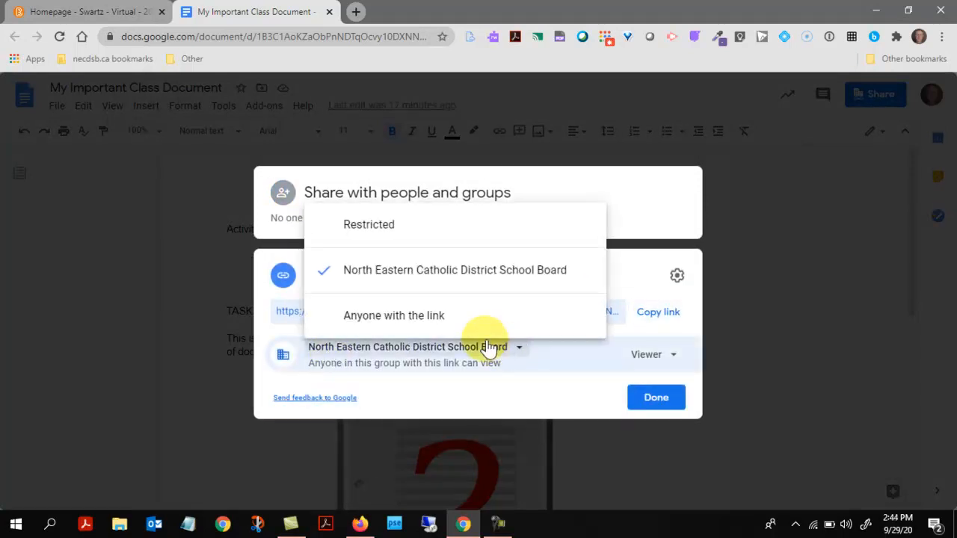
pyautogui.click(367, 321)
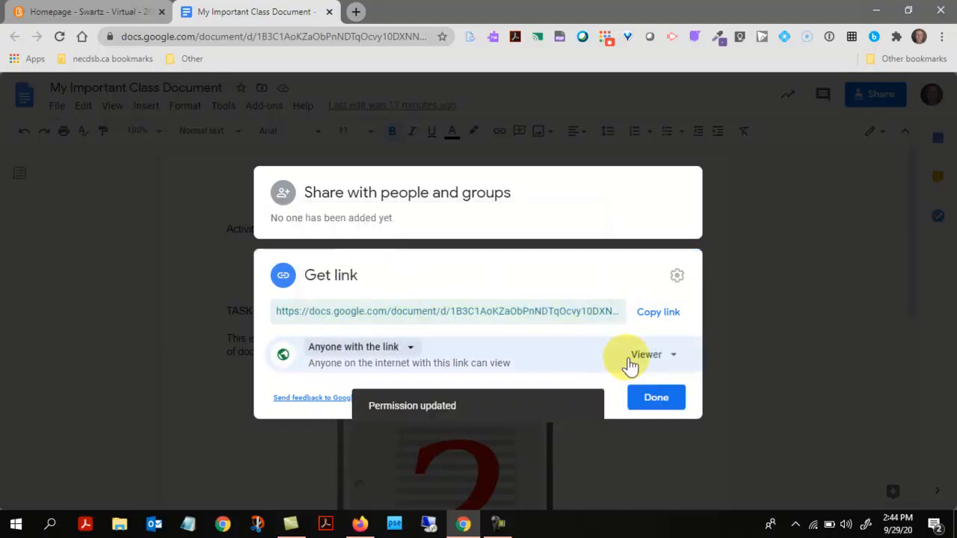
pyautogui.click(667, 314)
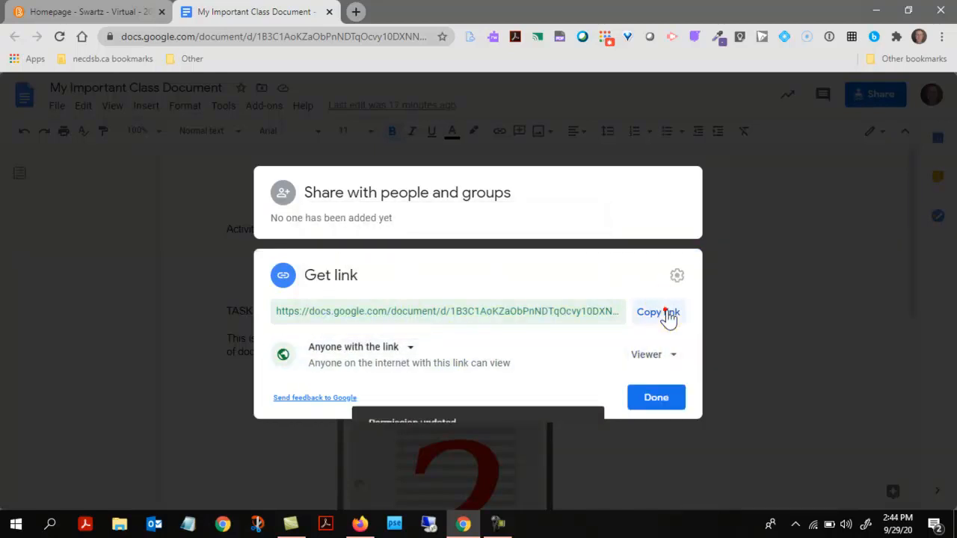
pyautogui.click(655, 400)
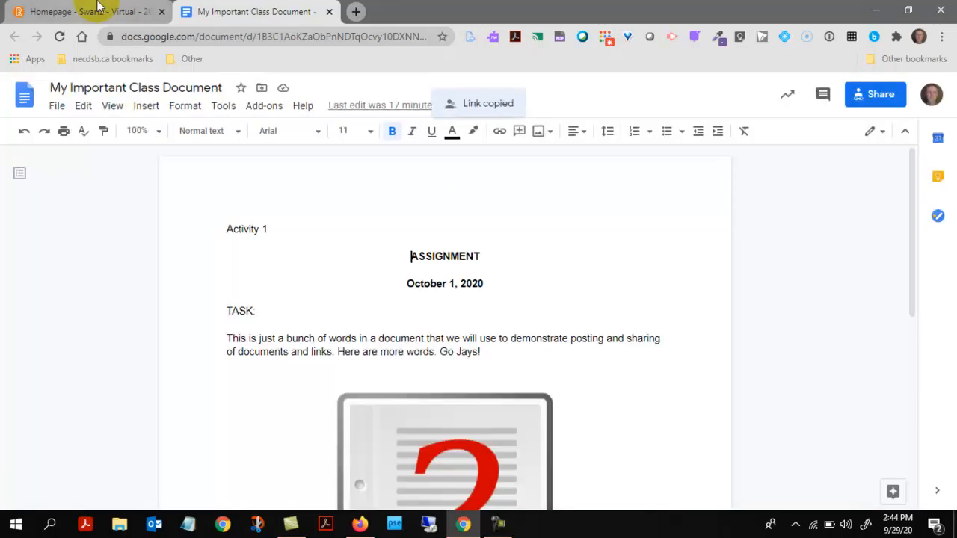
pyautogui.click(96, 9)
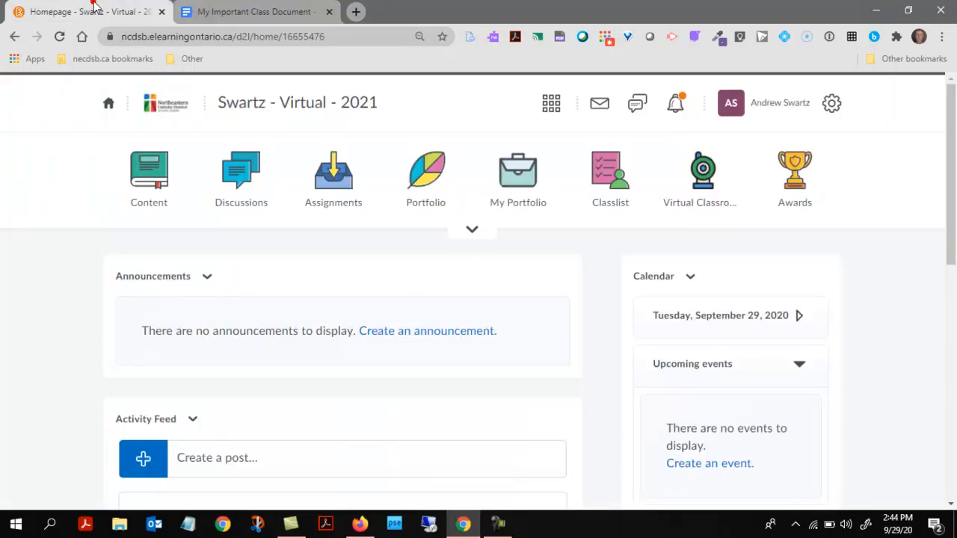
# Start a new announcement headed 'Good Morning' with a 'Hi' greeting and the pasted share link
pyautogui.click(207, 275)
pyautogui.click(248, 341)
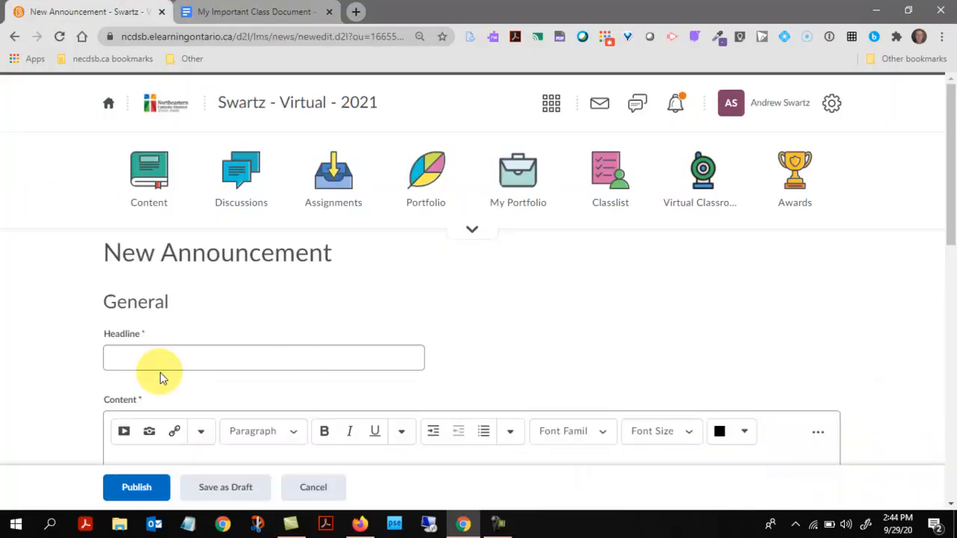
pyautogui.scroll(-4, 160, 380)
pyautogui.click(134, 147)
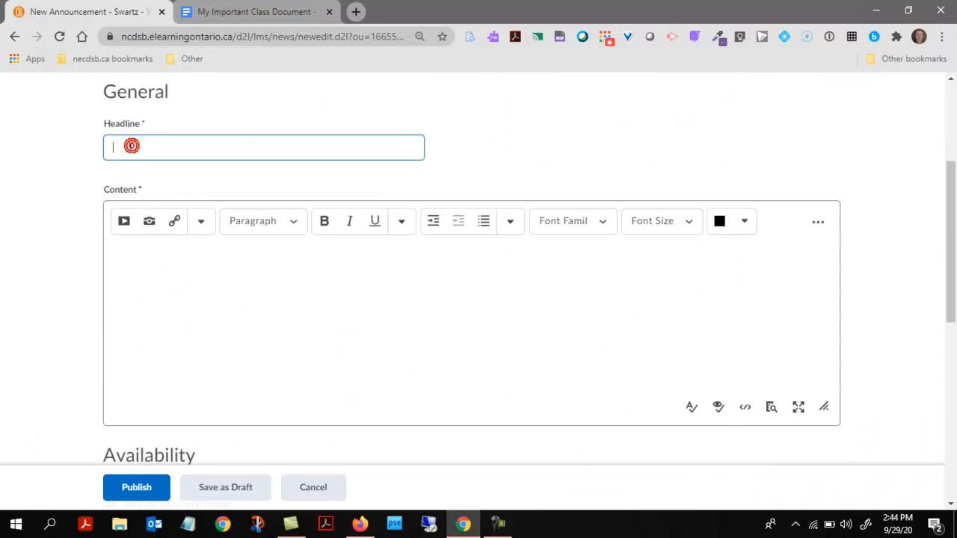
pyautogui.write('Good Morning')
pyautogui.click(196, 252)
pyautogui.write('Hi Class.')
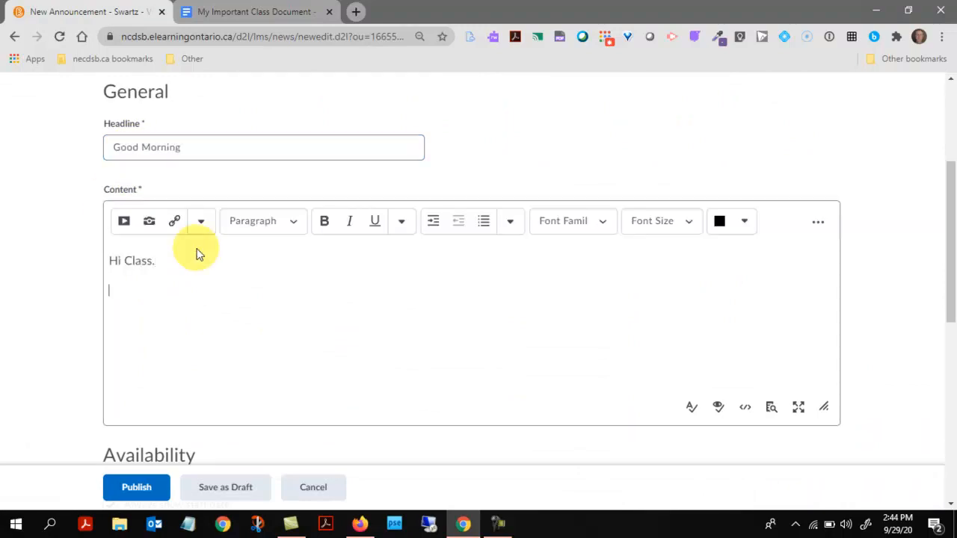
pyautogui.hotkey('ctrl', 'v')
pyautogui.press('Return')
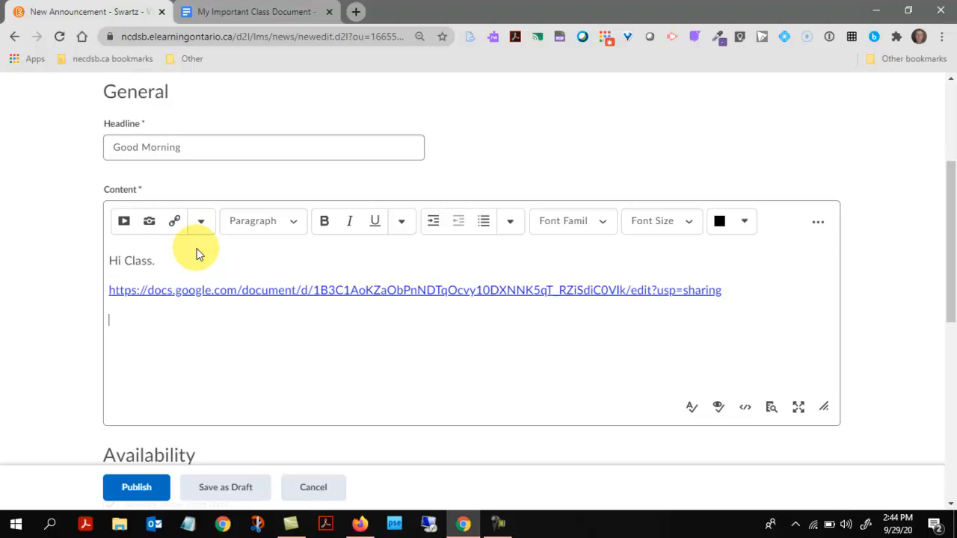
# Add a second copy of the link edited to end in /copy, and copy that link
pyautogui.hotkey('ctrl', 'v')
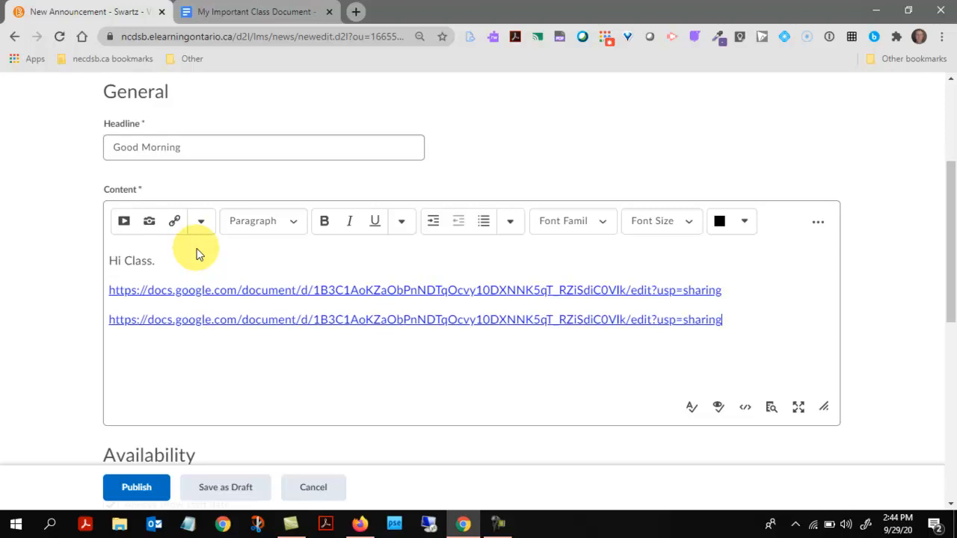
pyautogui.press('BackSpace')
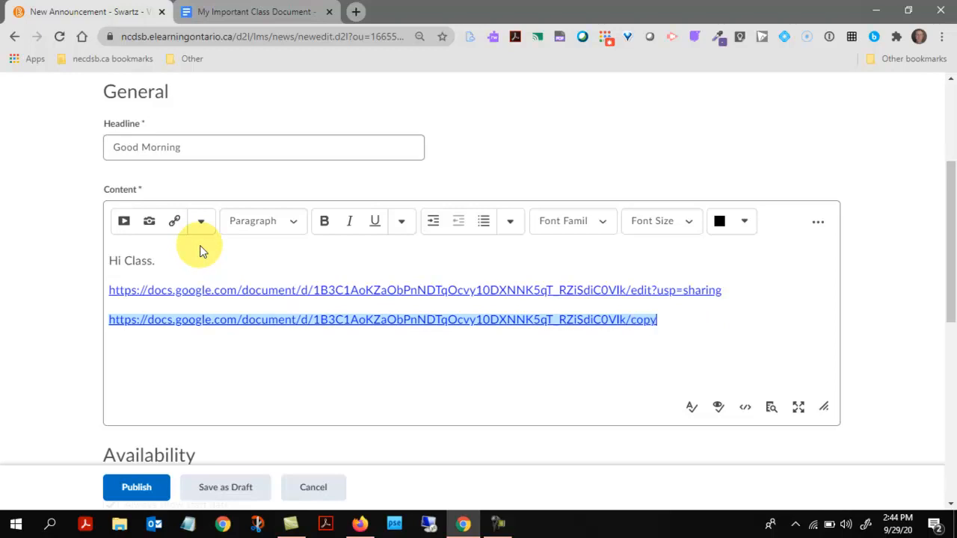
pyautogui.press('Return')
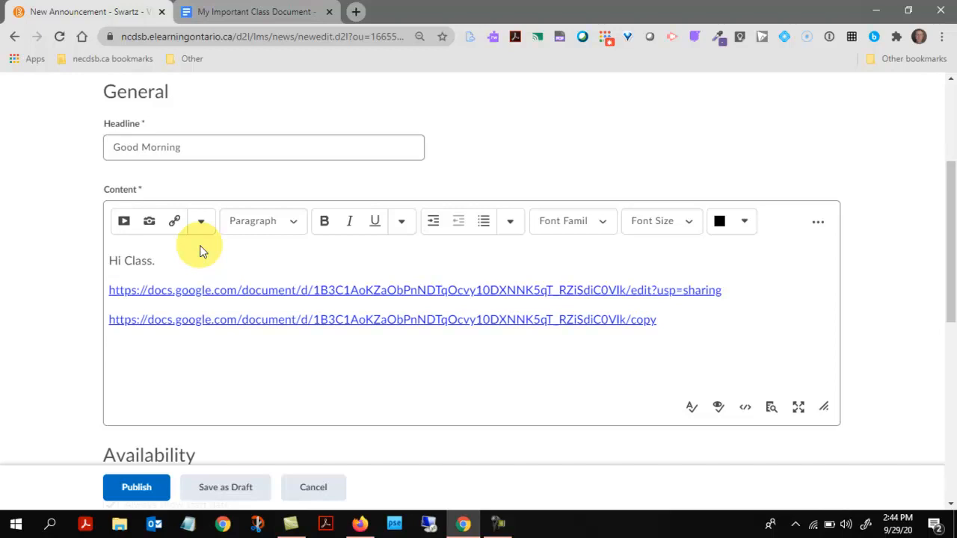
pyautogui.hotkey('shift', 'Up')
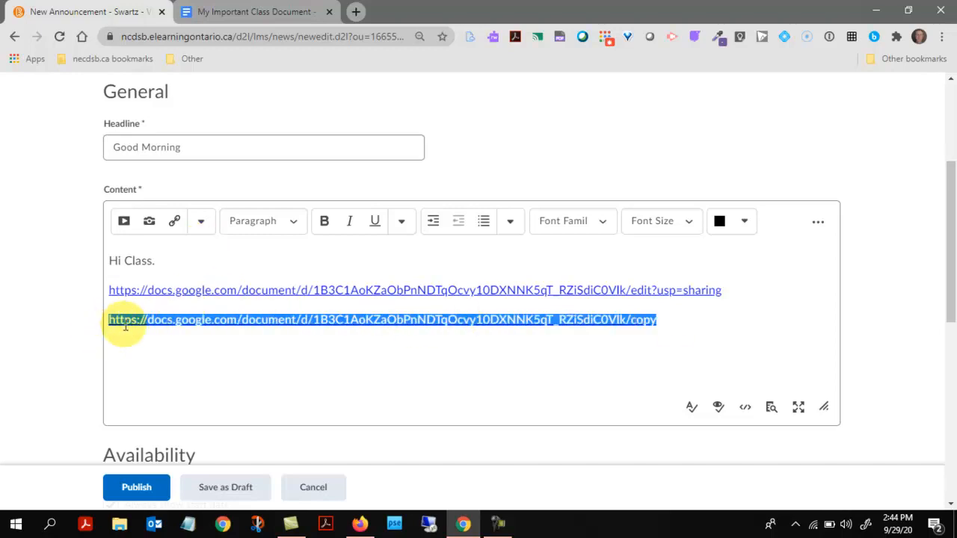
pyautogui.rightClick(133, 323)
pyautogui.click(180, 296)
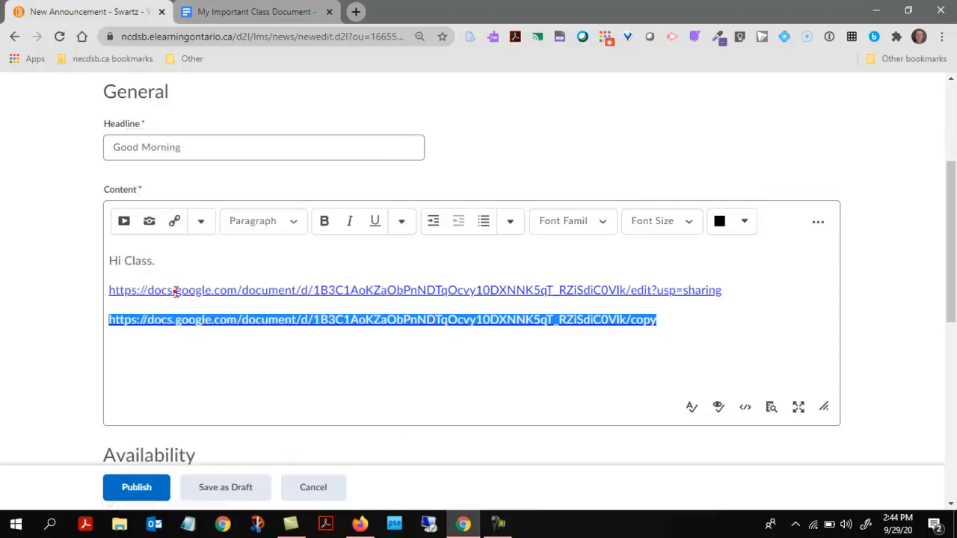
pyautogui.click(174, 335)
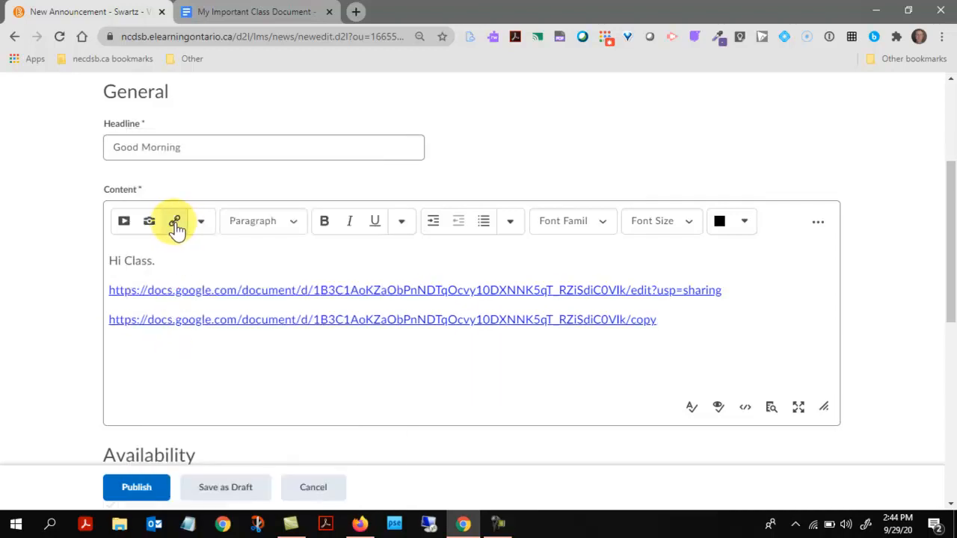
# Insert a URL quicklink to the pasted document link titled 'Important Class Document'
pyautogui.click(176, 226)
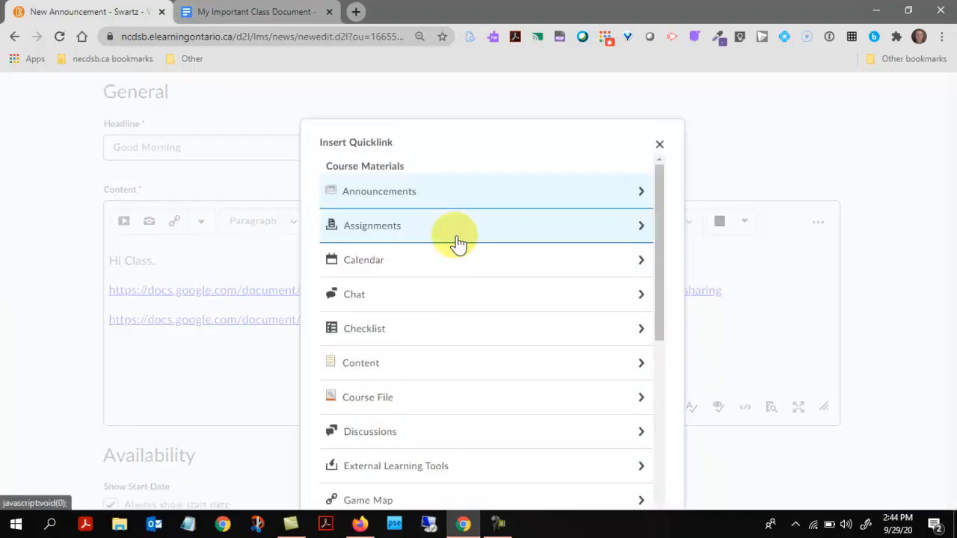
pyautogui.scroll(-5, 441, 253)
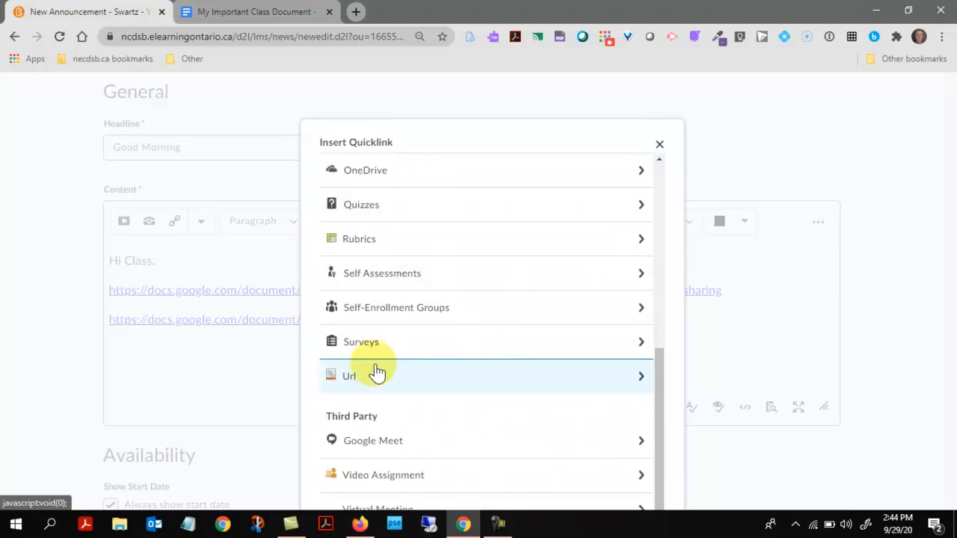
pyautogui.click(438, 383)
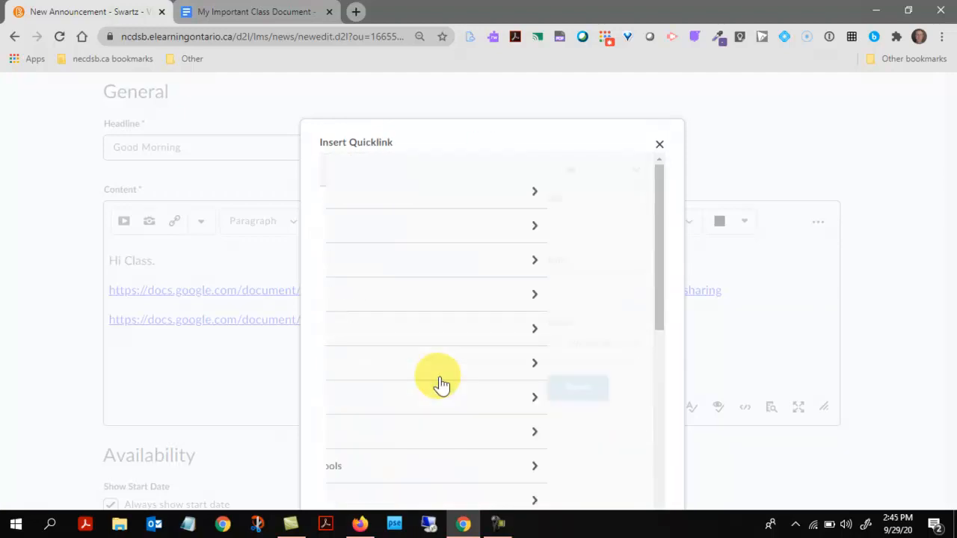
pyautogui.click(352, 225)
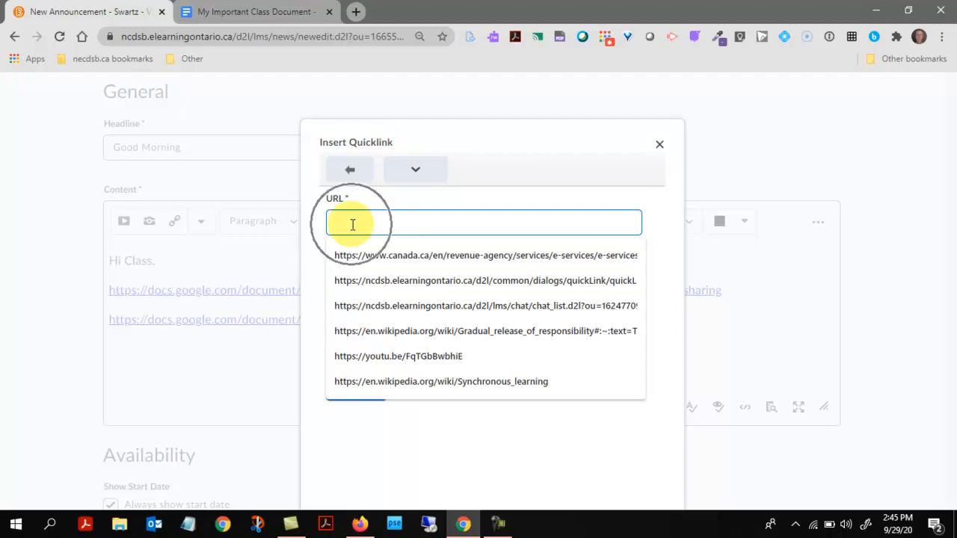
pyautogui.hotkey('ctrl', 'v')
pyautogui.click(349, 277)
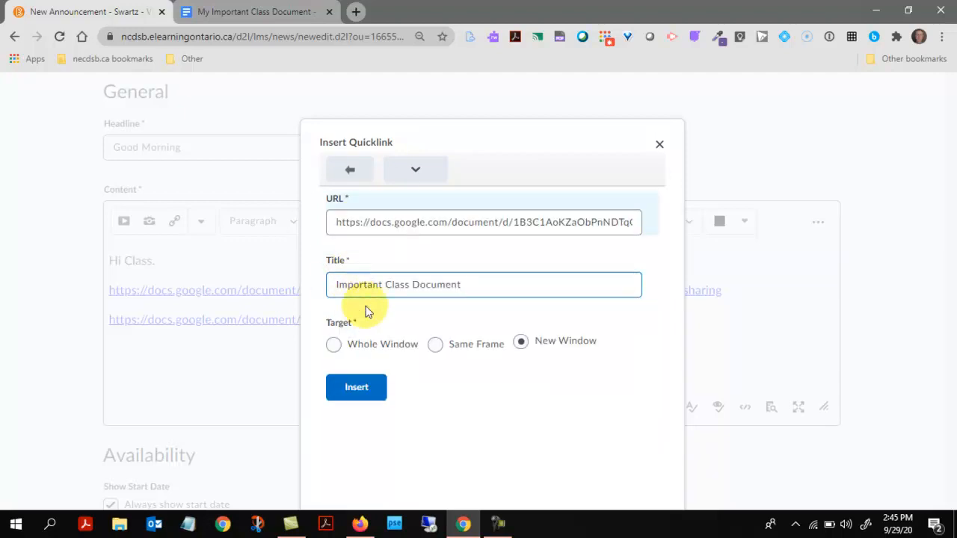
pyautogui.click(362, 390)
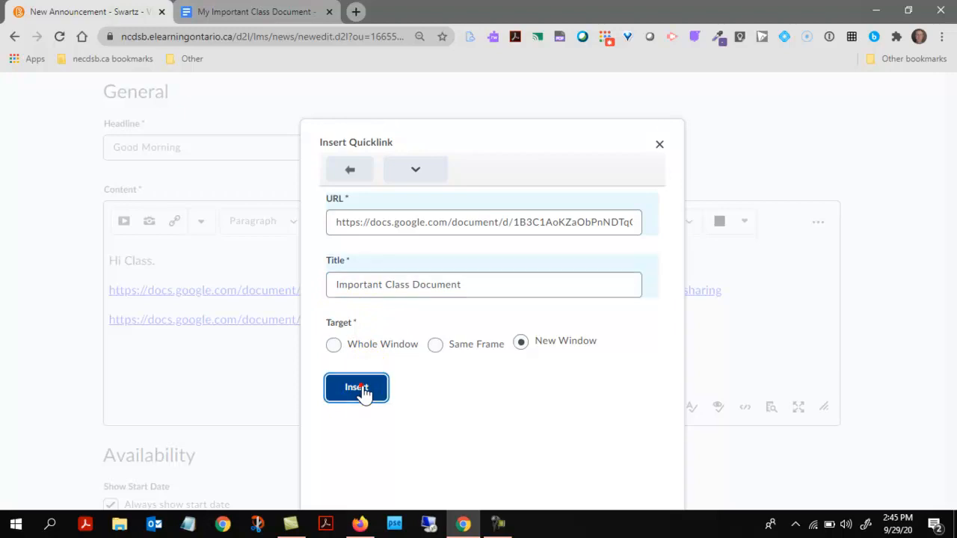
pyautogui.press('Return')
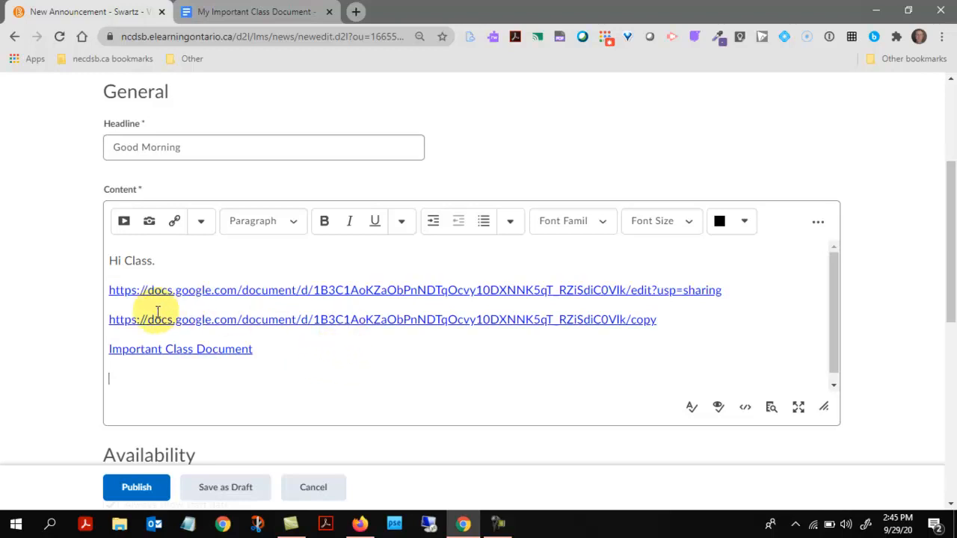
# Place the cursor on the empty line below the links and return to the Google Doc
pyautogui.click(663, 321)
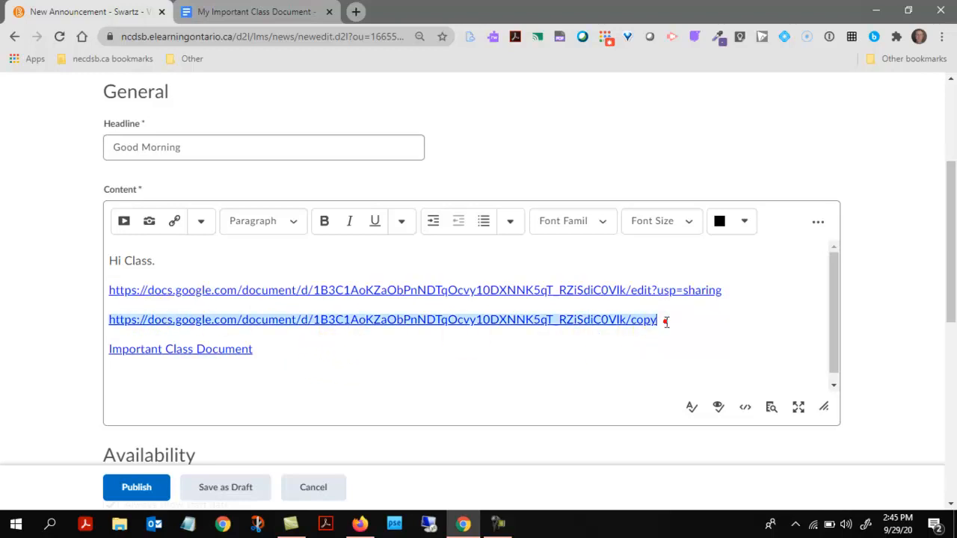
pyautogui.click(630, 349)
pyautogui.click(335, 366)
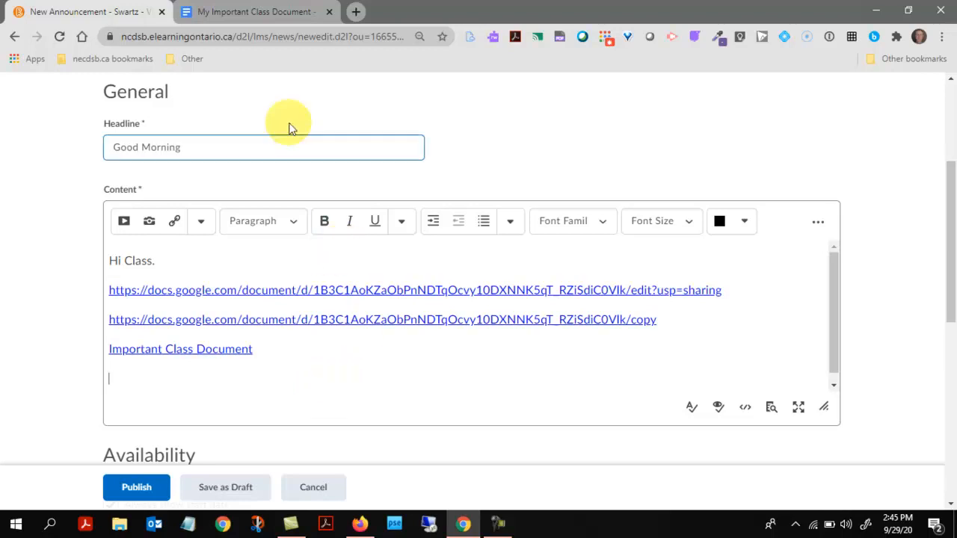
pyautogui.click(266, 11)
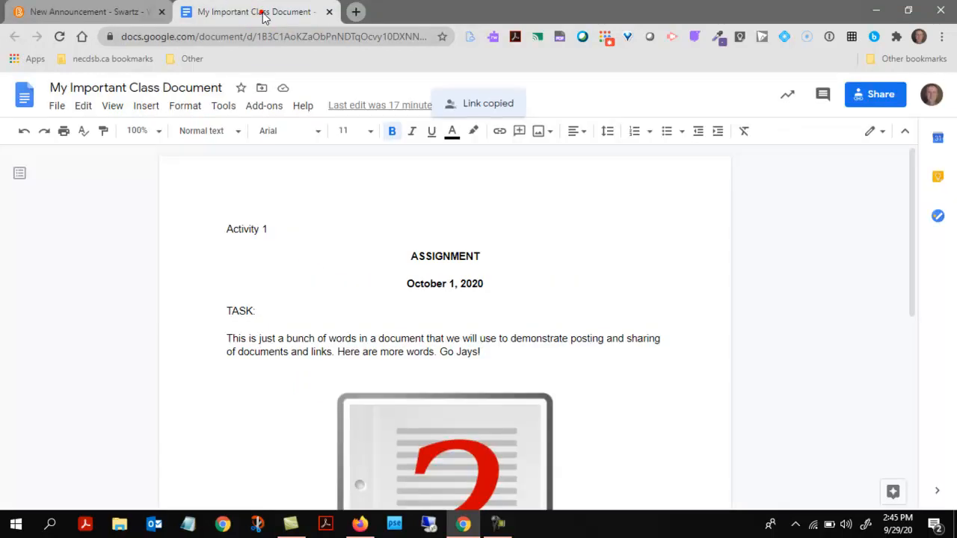
# Download My Important Class Document as a PDF, then resume the announcement below Important Class Document
pyautogui.click(55, 107)
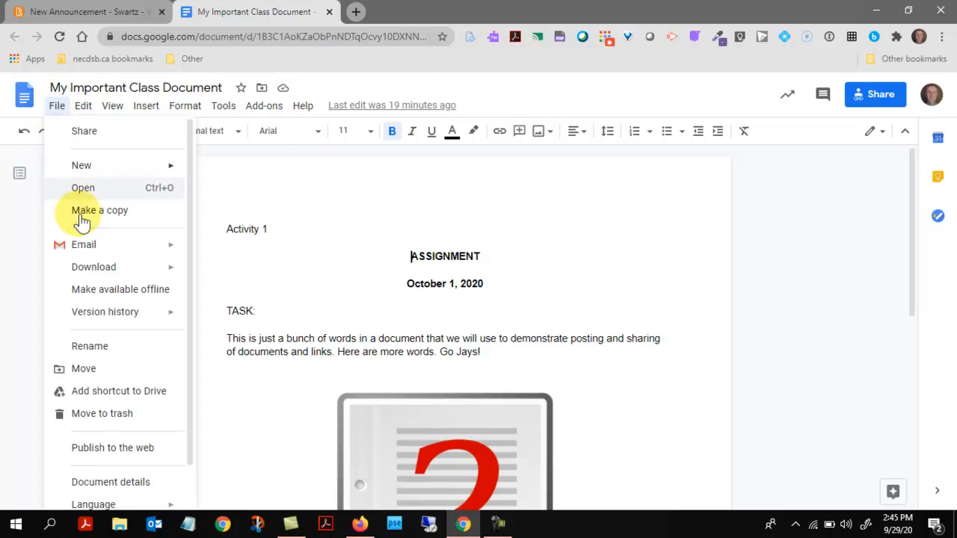
pyautogui.moveTo(78, 272)
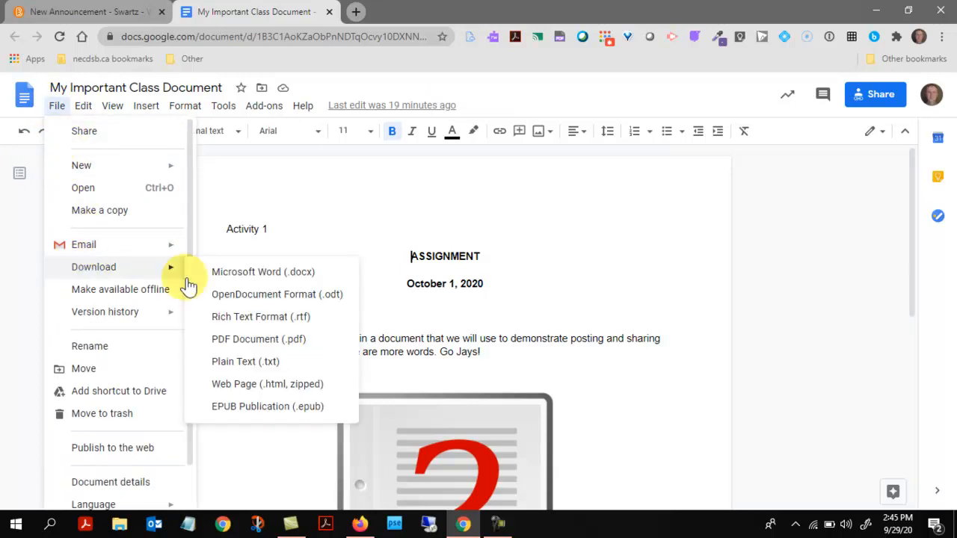
pyautogui.click(254, 340)
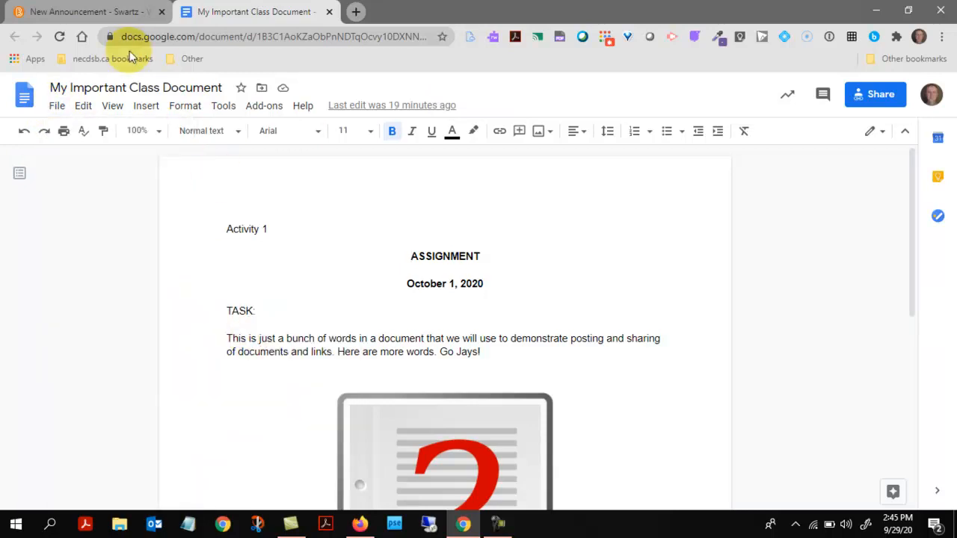
pyautogui.click(89, 11)
pyautogui.click(118, 380)
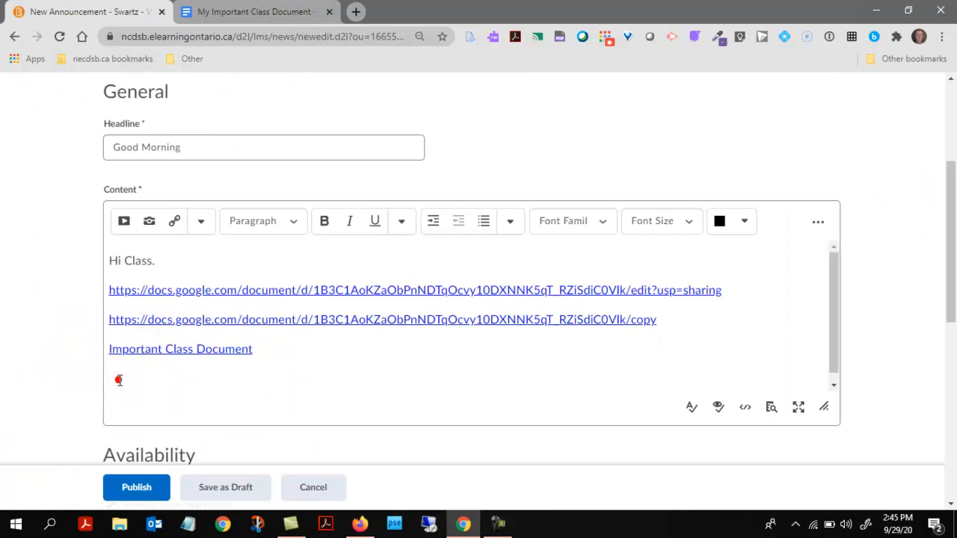
# Test the first Google Docs link in the announcement body
pyautogui.click(203, 290)
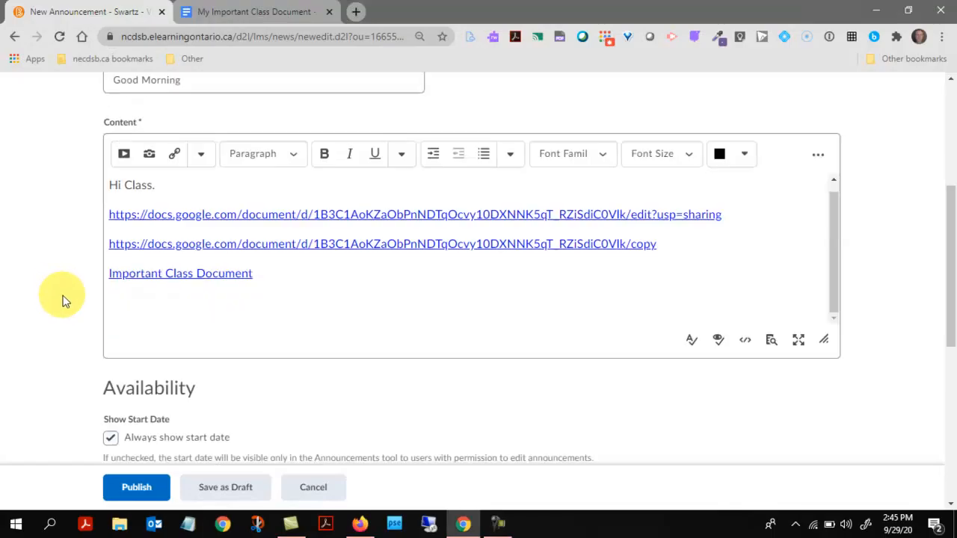
pyautogui.scroll(-5, 65, 303)
pyautogui.scroll(10, 166, 310)
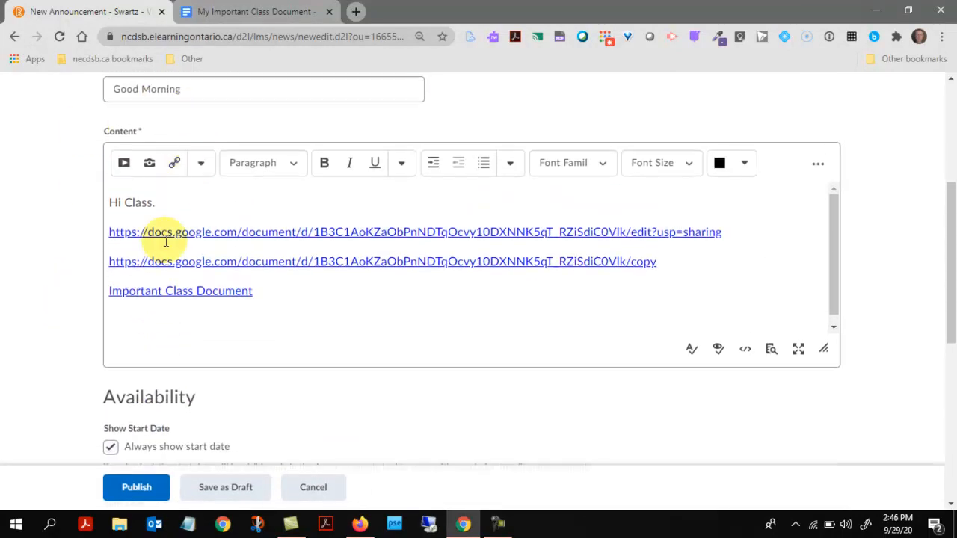
pyautogui.scroll(1, 171, 247)
pyautogui.scroll(-1, 166, 250)
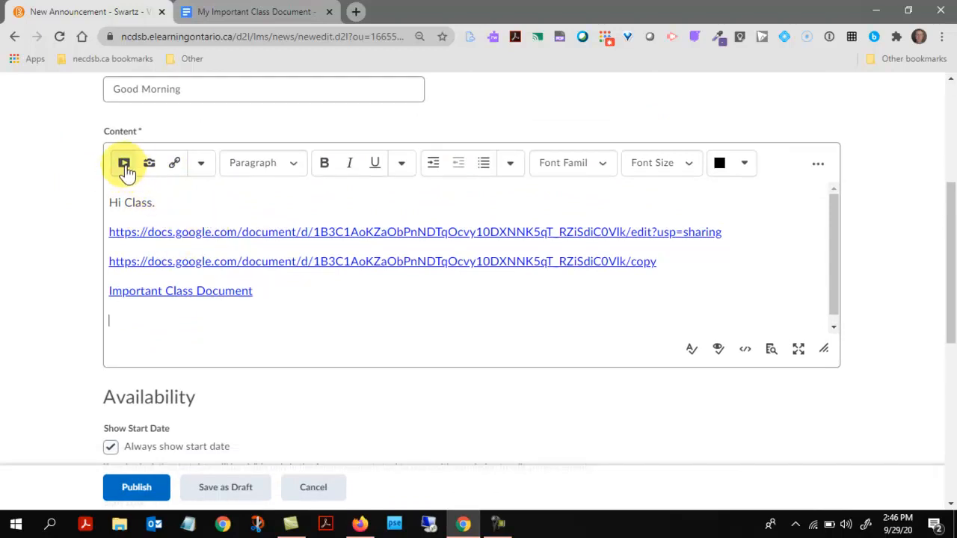
# Upload My Important Class Document.pdf and insert it as an 'Important PDF' link on its own line
pyautogui.click(124, 166)
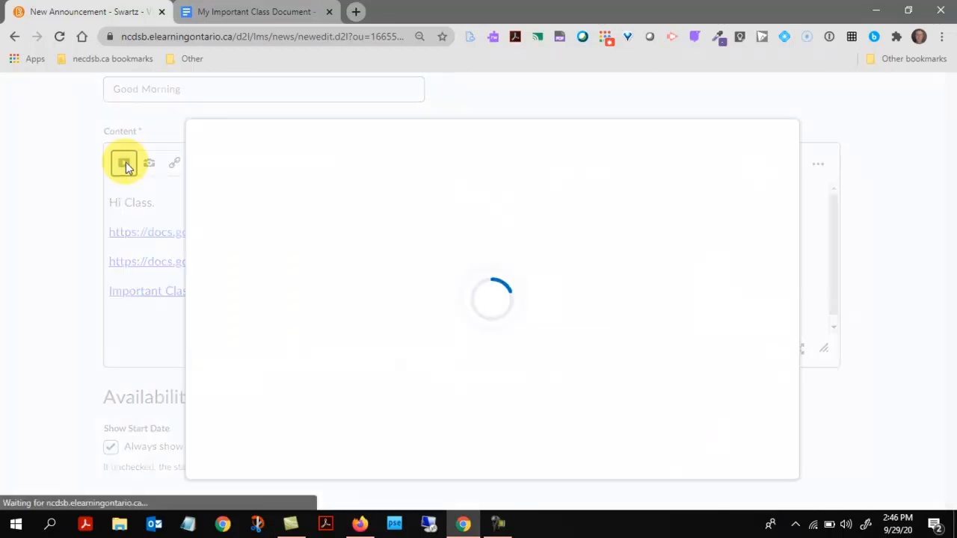
pyautogui.click(278, 199)
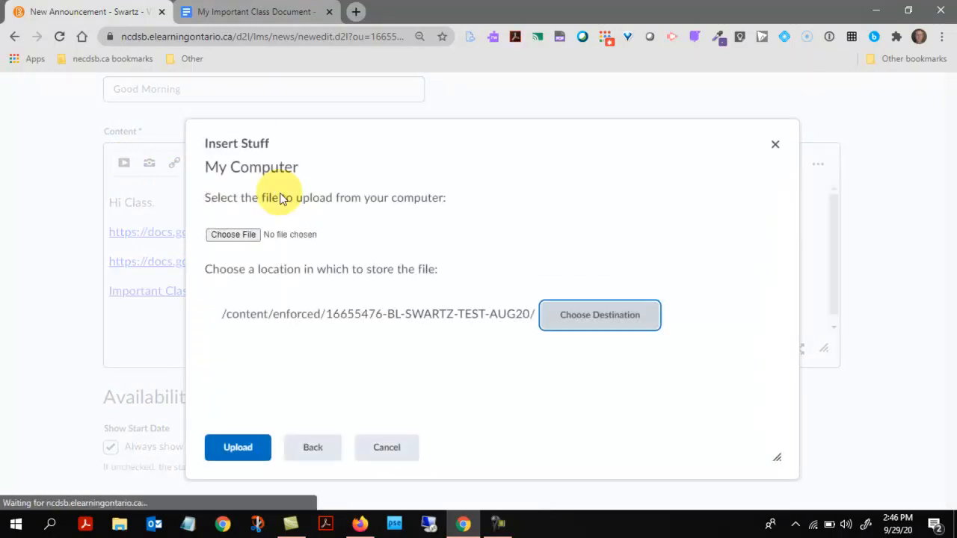
pyautogui.click(232, 236)
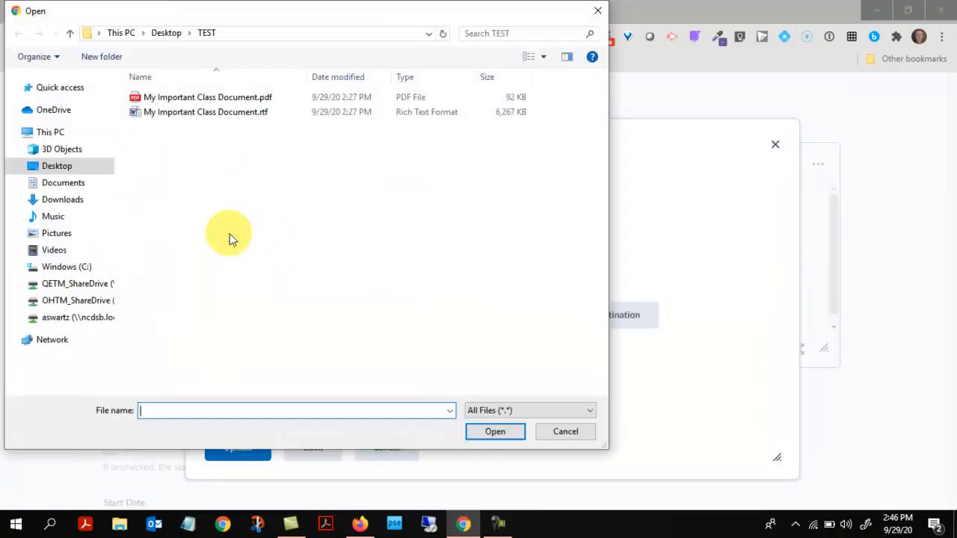
pyautogui.click(202, 98)
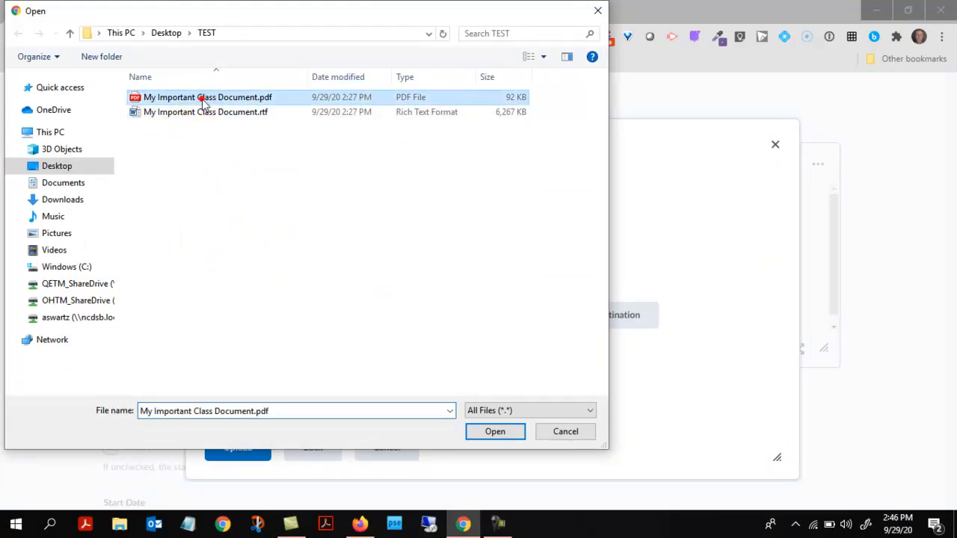
pyautogui.click(491, 430)
pyautogui.click(237, 447)
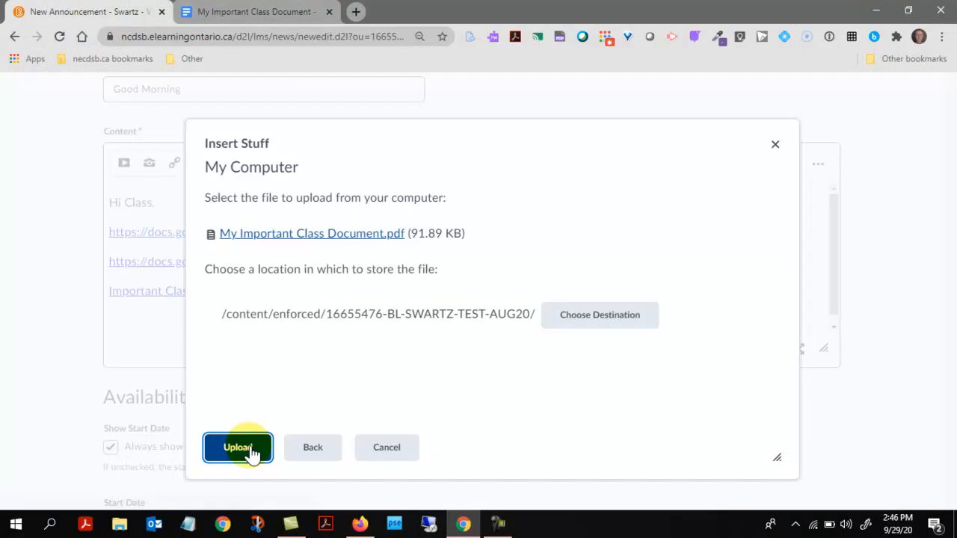
pyautogui.click(243, 297)
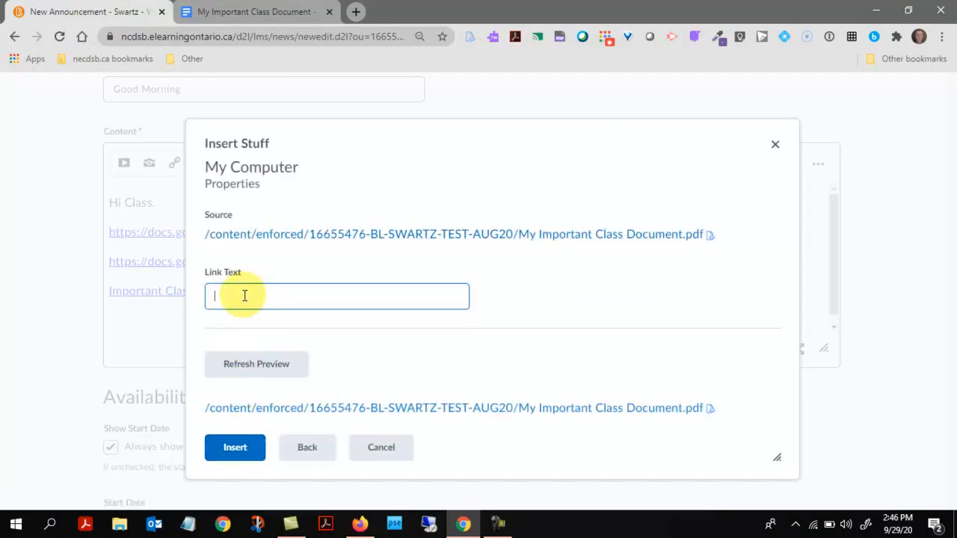
pyautogui.click(243, 449)
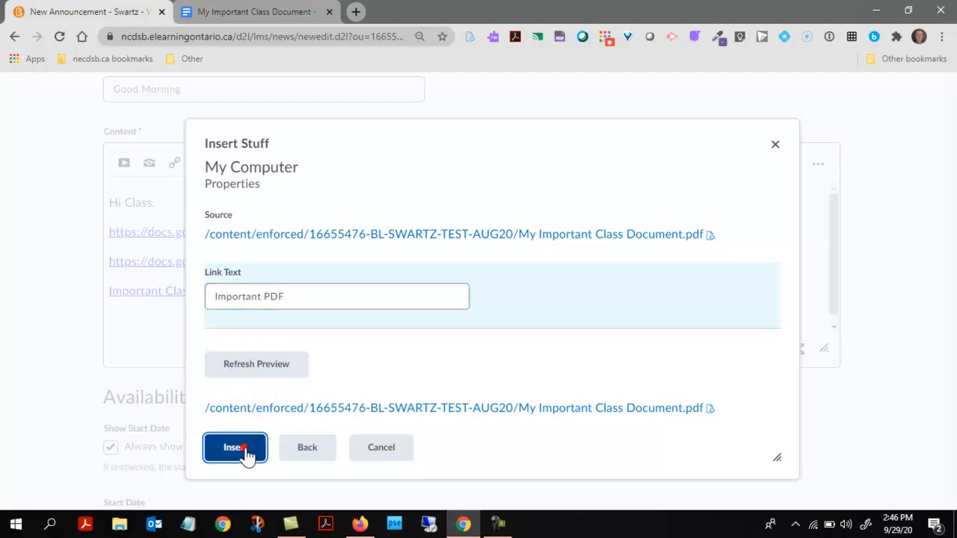
pyautogui.press('Return')
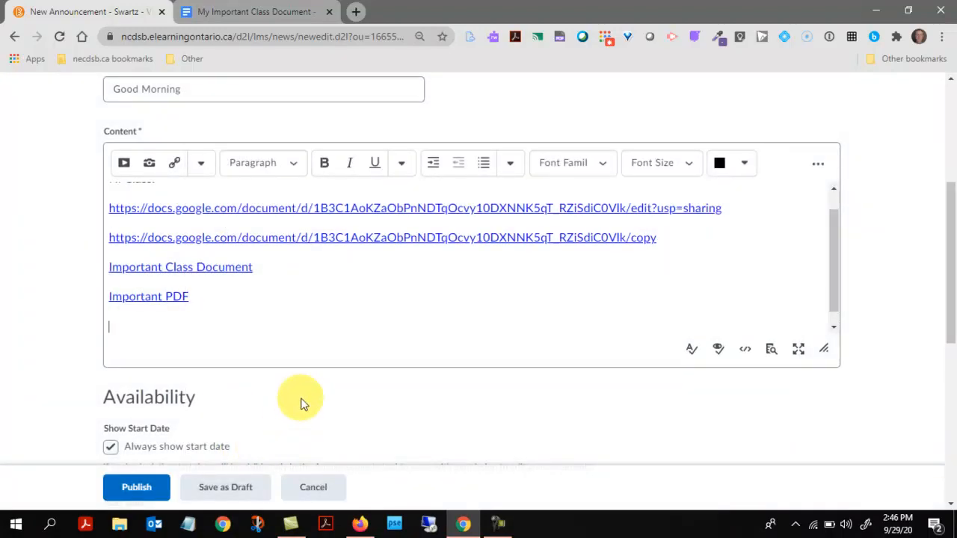
# Upload the RTF class document and insert it as a 'Document #2' link
pyautogui.click(130, 165)
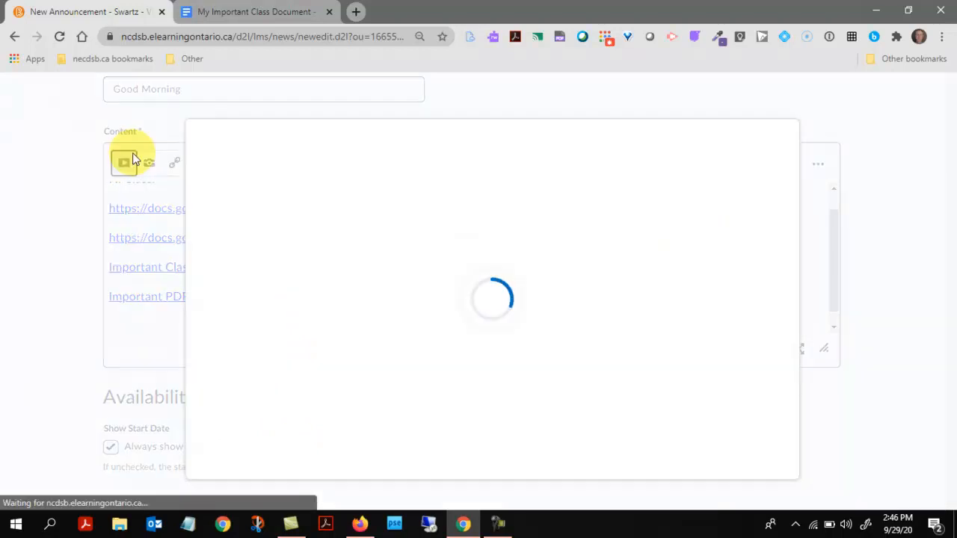
pyautogui.click(269, 193)
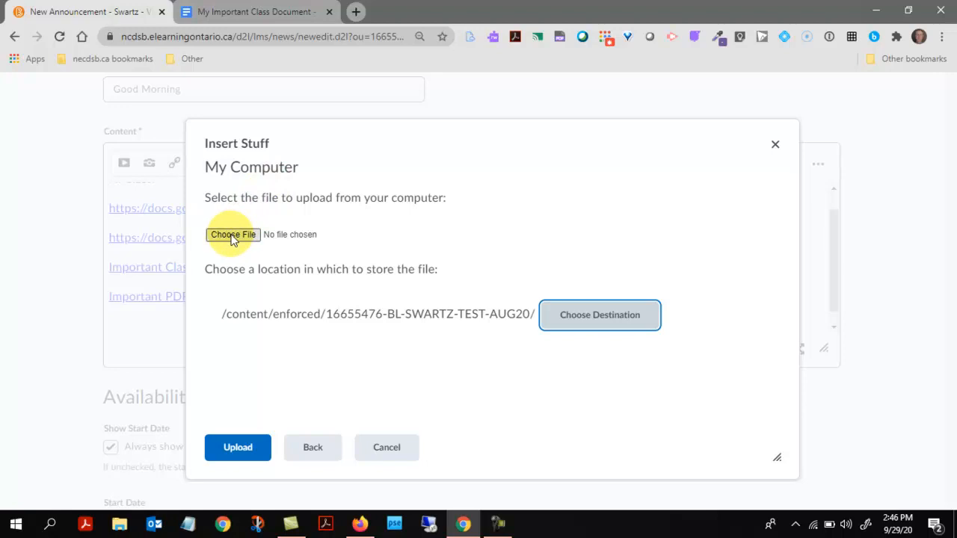
pyautogui.click(233, 236)
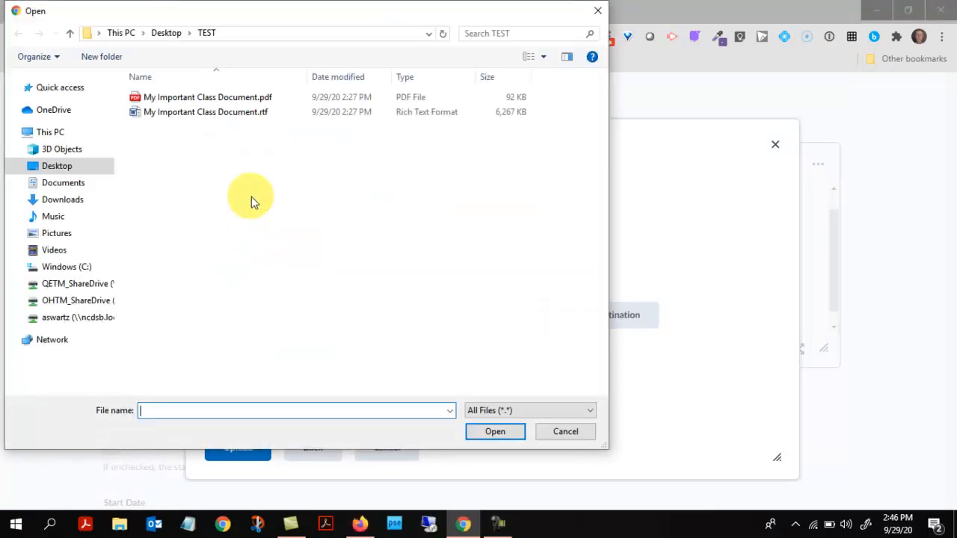
pyautogui.click(210, 113)
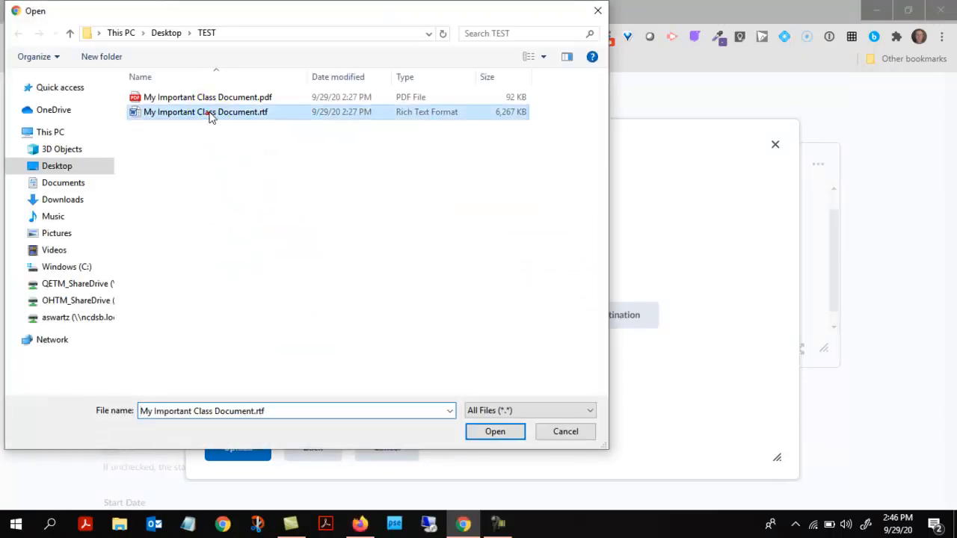
pyautogui.click(494, 432)
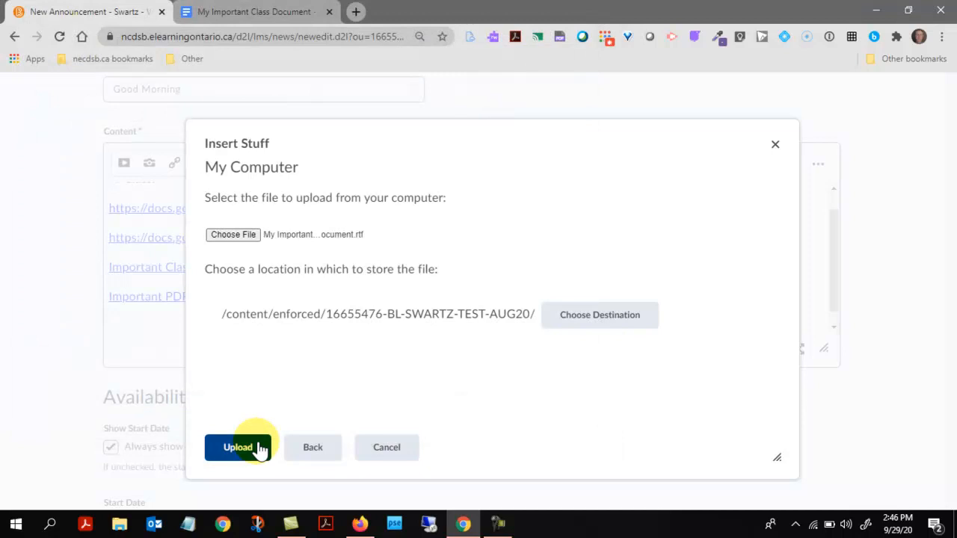
pyautogui.click(256, 447)
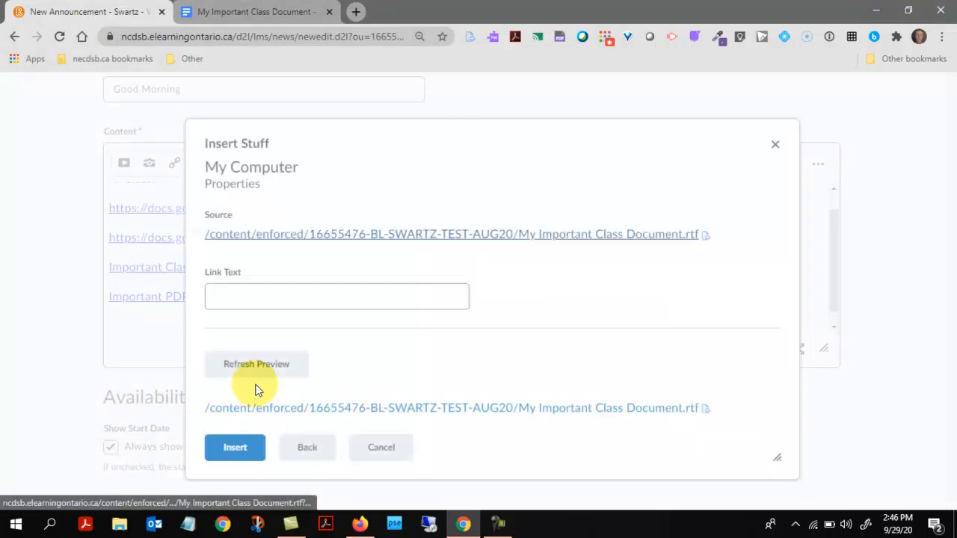
pyautogui.click(256, 296)
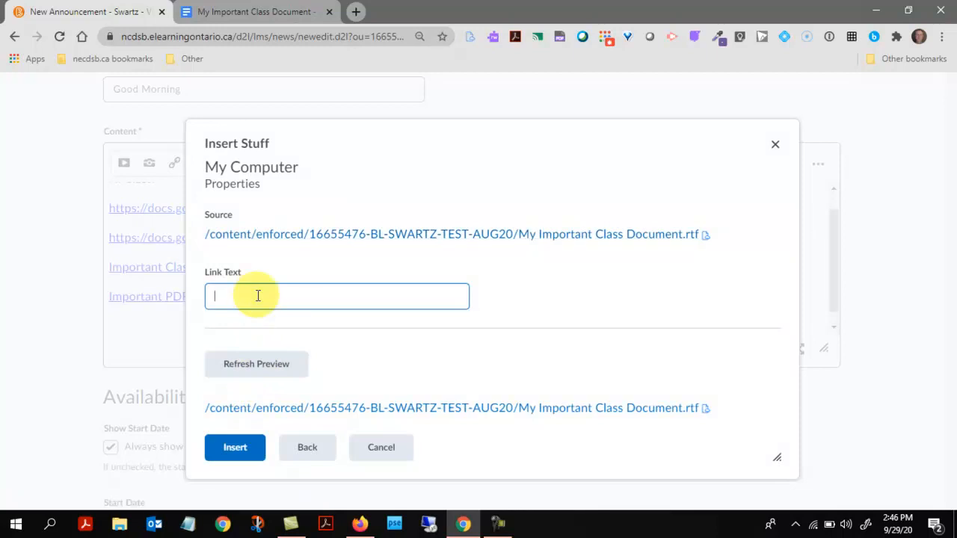
pyautogui.write('Document #2')
pyautogui.click(232, 451)
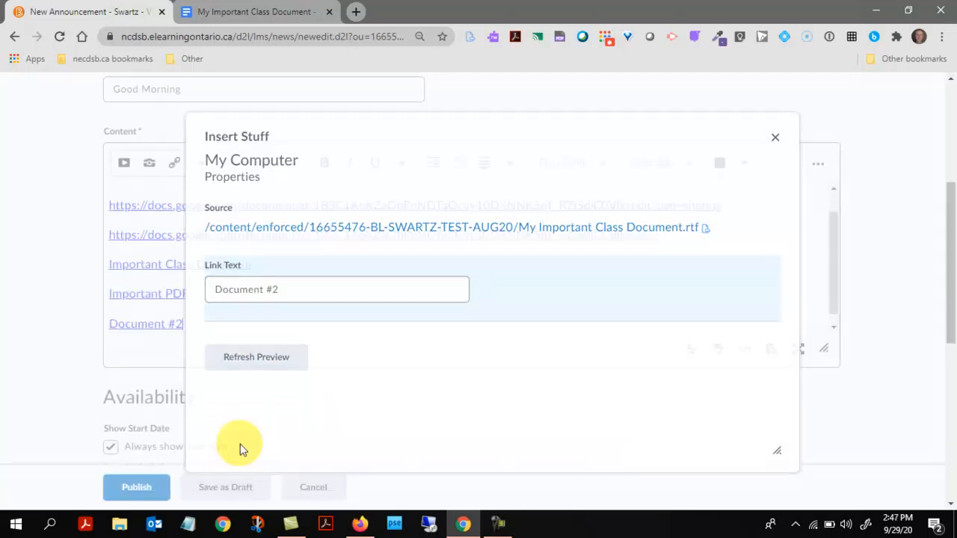
# Publish the Good Morning announcement
pyautogui.scroll(1, 353, 308)
pyautogui.scroll(-2, 355, 304)
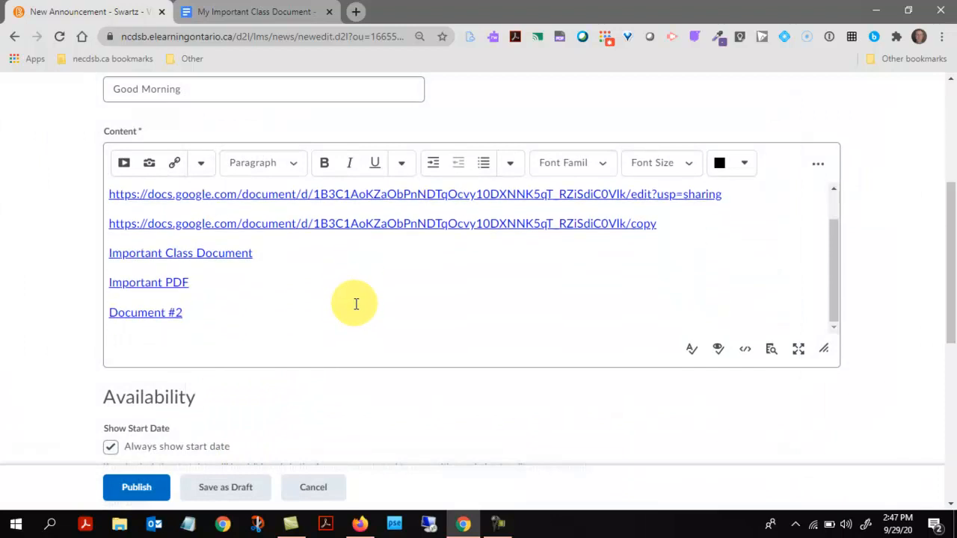
pyautogui.click(137, 488)
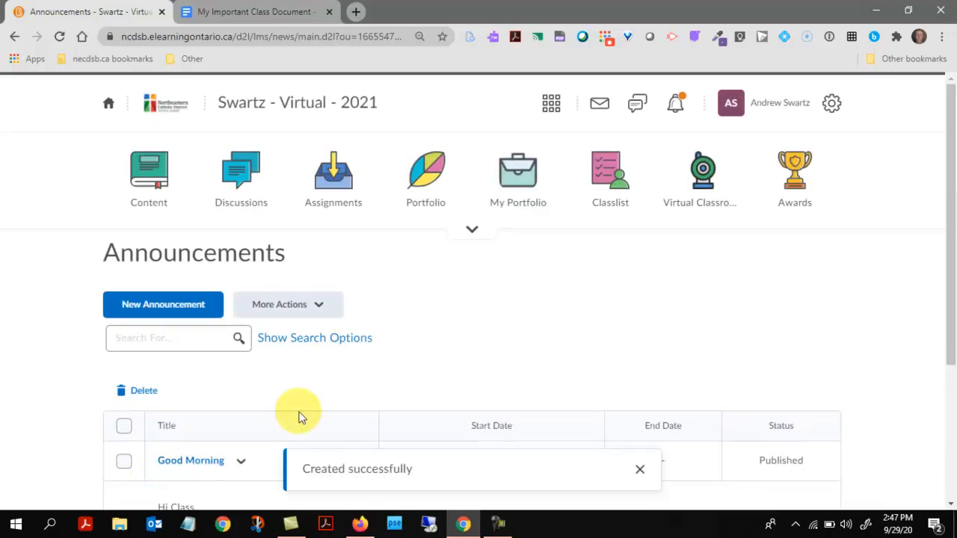
pyautogui.click(329, 104)
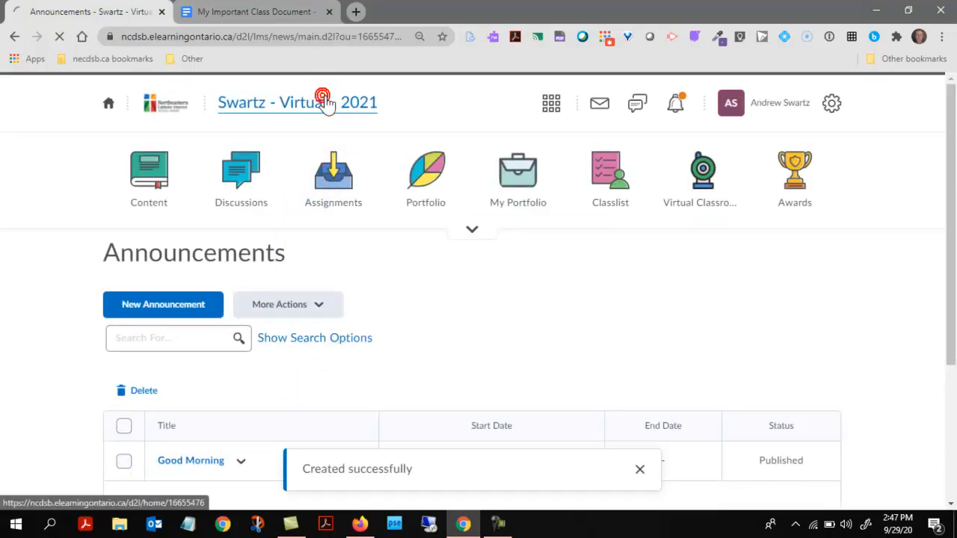
pyautogui.scroll(-1, 440, 370)
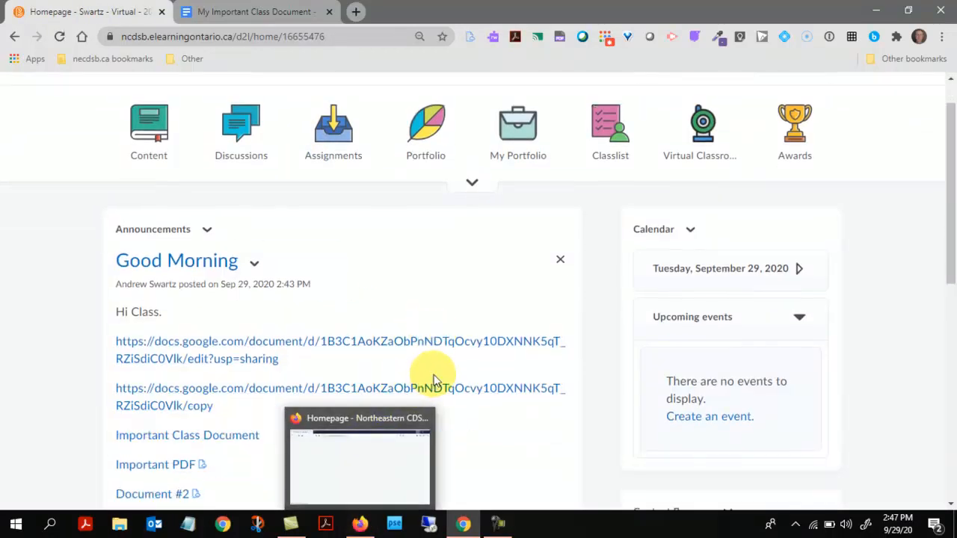
pyautogui.scroll(-1, 439, 370)
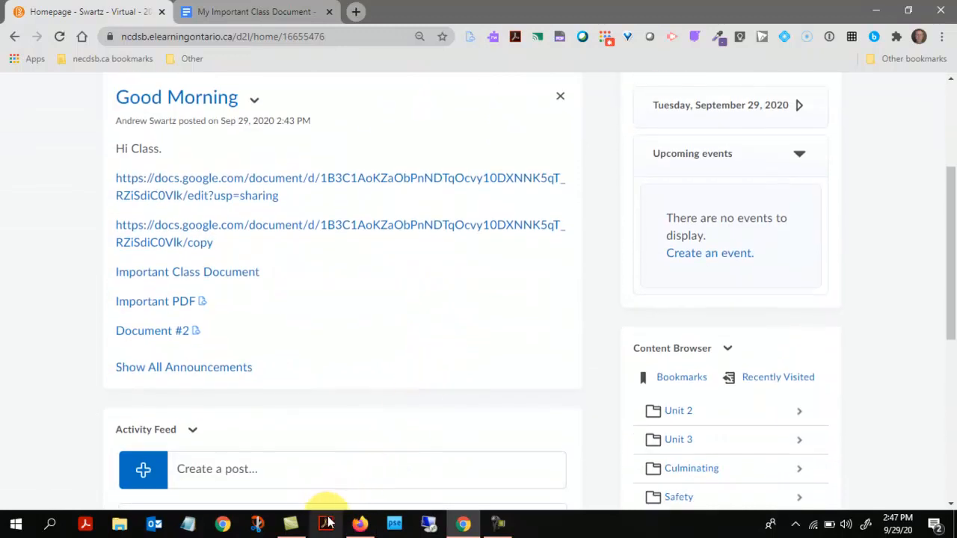
pyautogui.moveTo(363, 528)
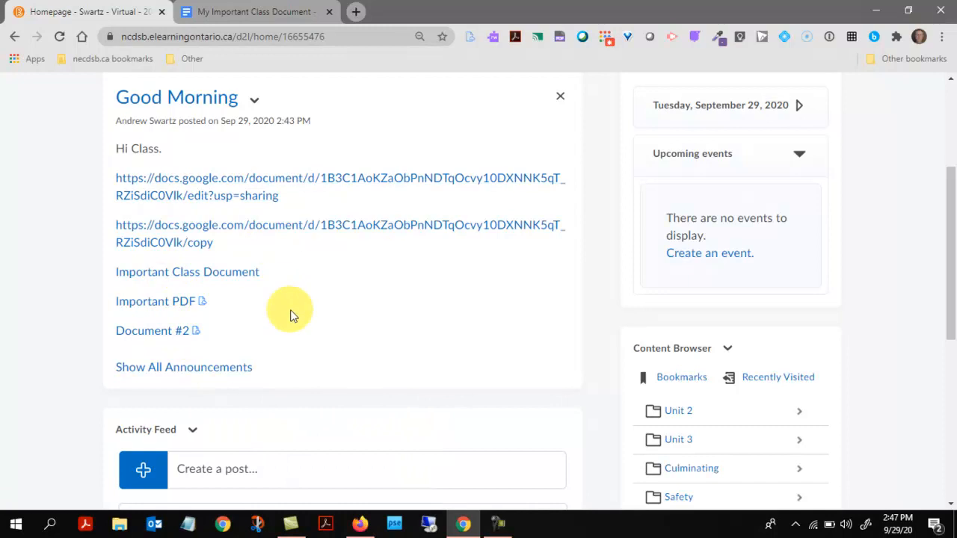
pyautogui.scroll(1, 518, 369)
pyautogui.scroll(1, 519, 368)
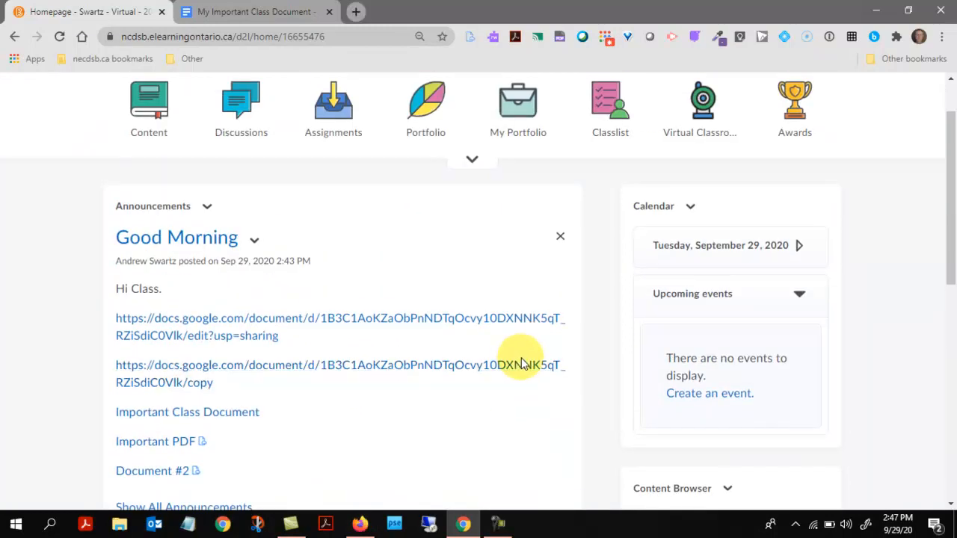
pyautogui.scroll(-1, 522, 365)
pyautogui.scroll(1, 513, 366)
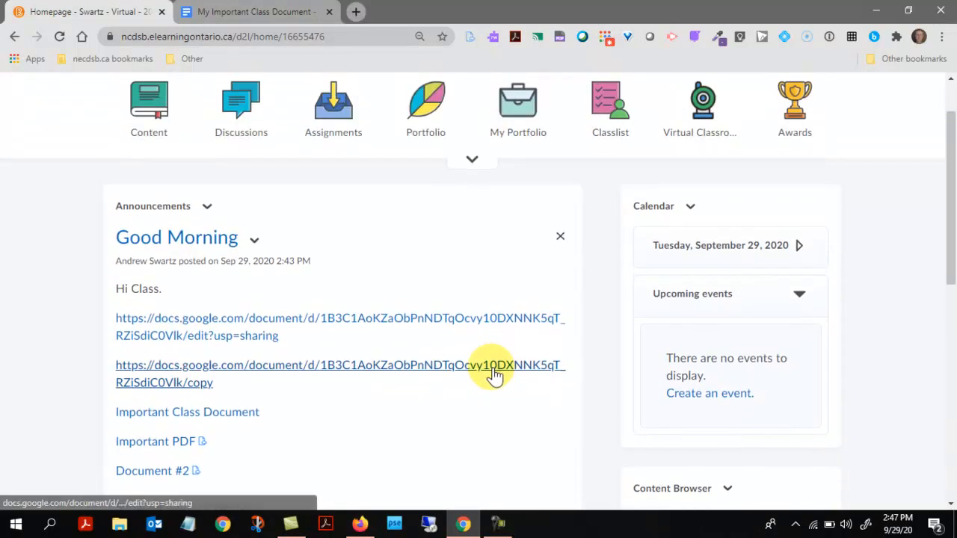
pyautogui.scroll(1, 479, 373)
pyautogui.scroll(-1, 376, 367)
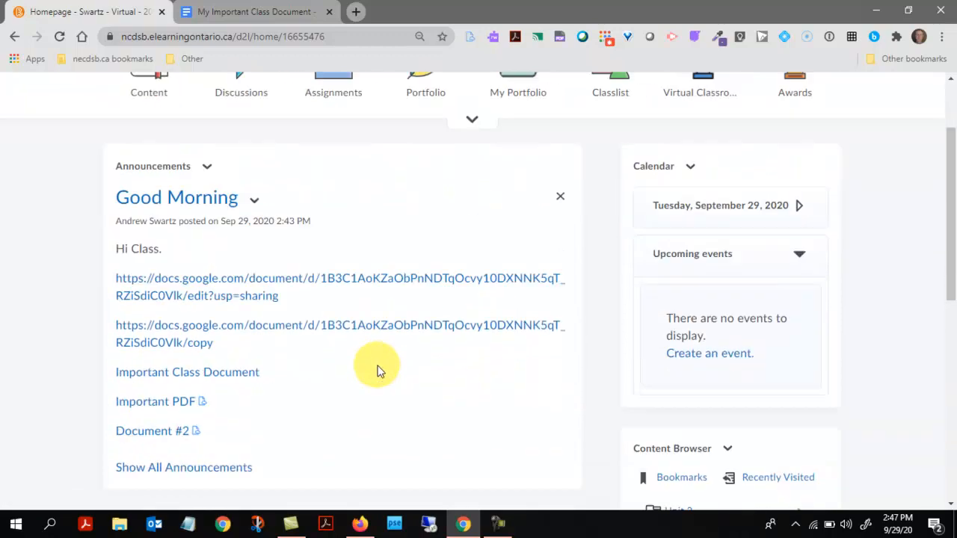
pyautogui.scroll(1, 375, 365)
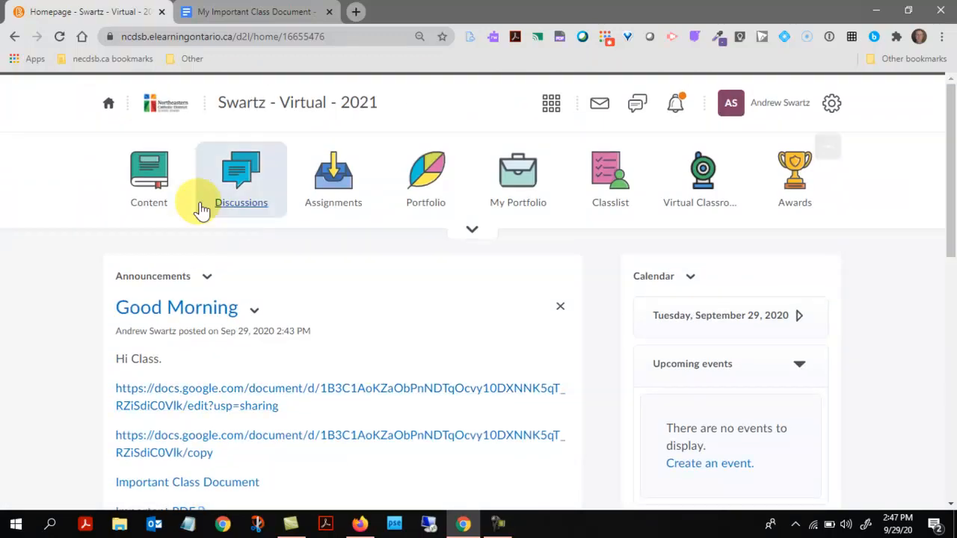
# Go to the course Discussions page and start a new discussion topic
pyautogui.click(249, 187)
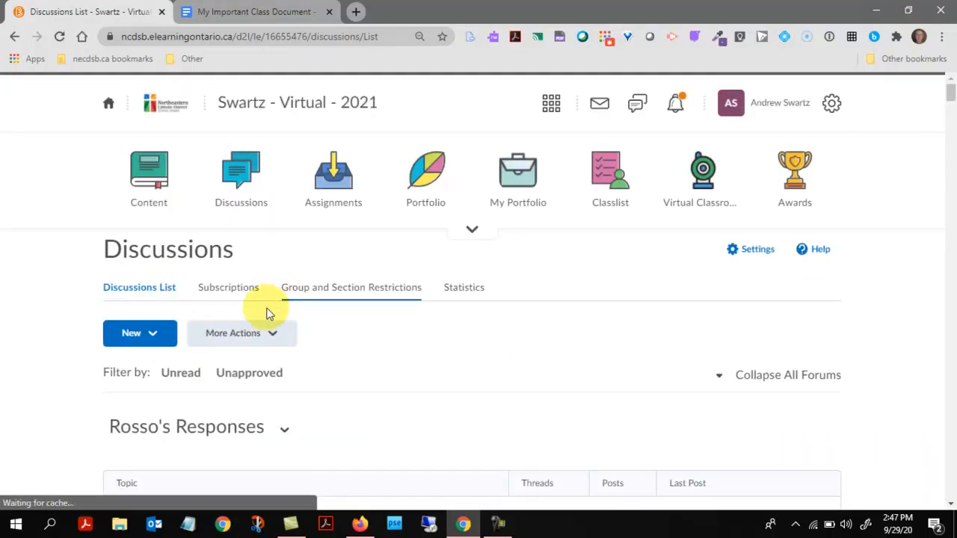
pyautogui.scroll(-3, 259, 322)
pyautogui.scroll(1, 201, 236)
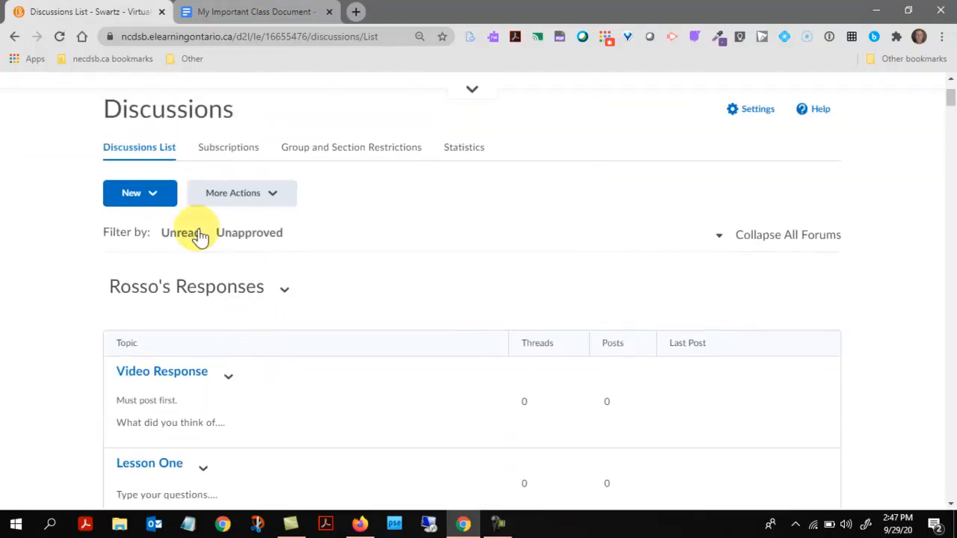
pyautogui.click(152, 197)
pyautogui.click(159, 265)
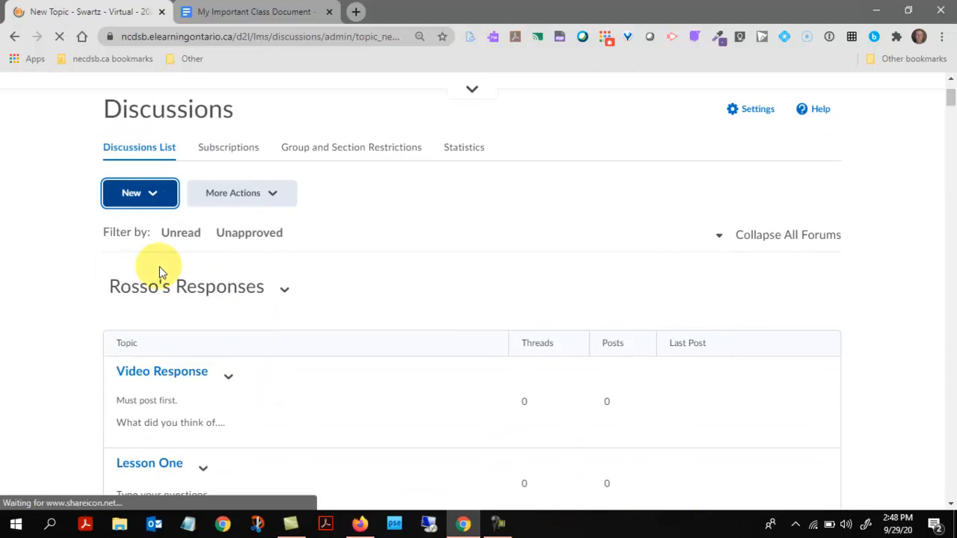
# Title the topic 'Document' and paste the /copy Google Doc link into its description
pyautogui.scroll(-3, 224, 276)
pyautogui.click(227, 205)
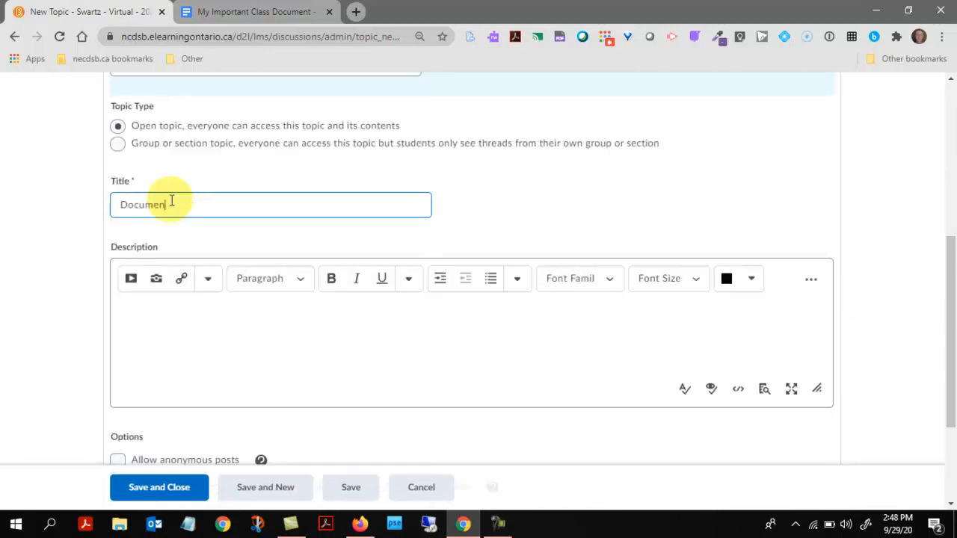
pyautogui.write('t')
pyautogui.click(168, 321)
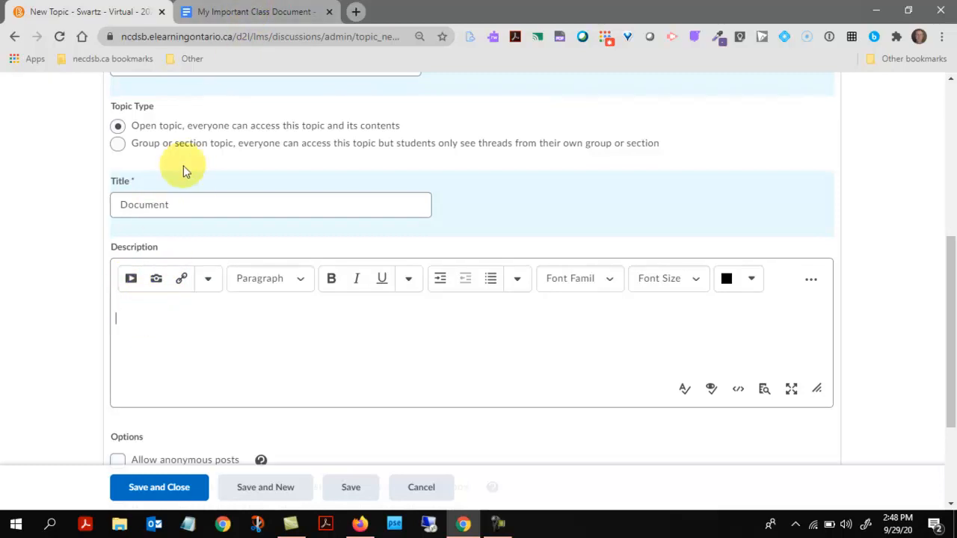
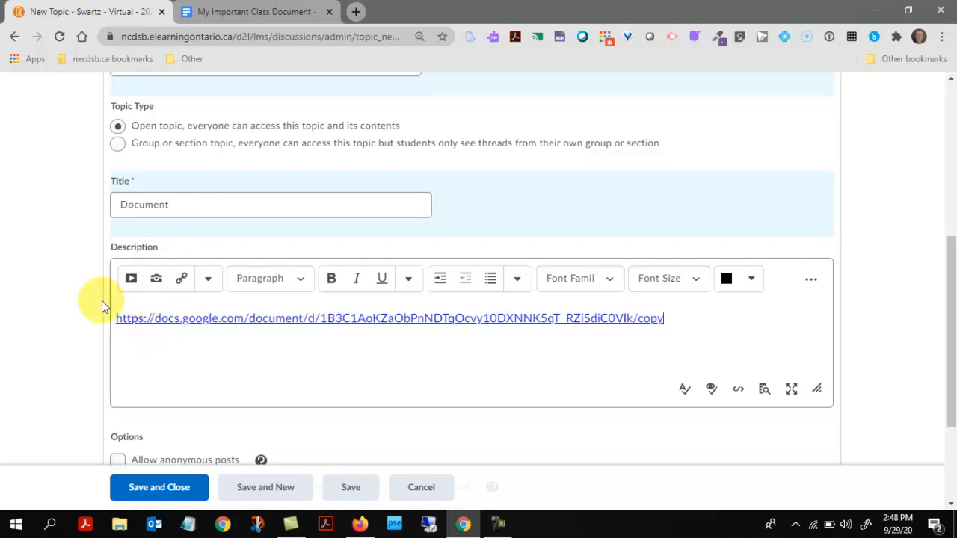
pyautogui.scroll(1, 397, 314)
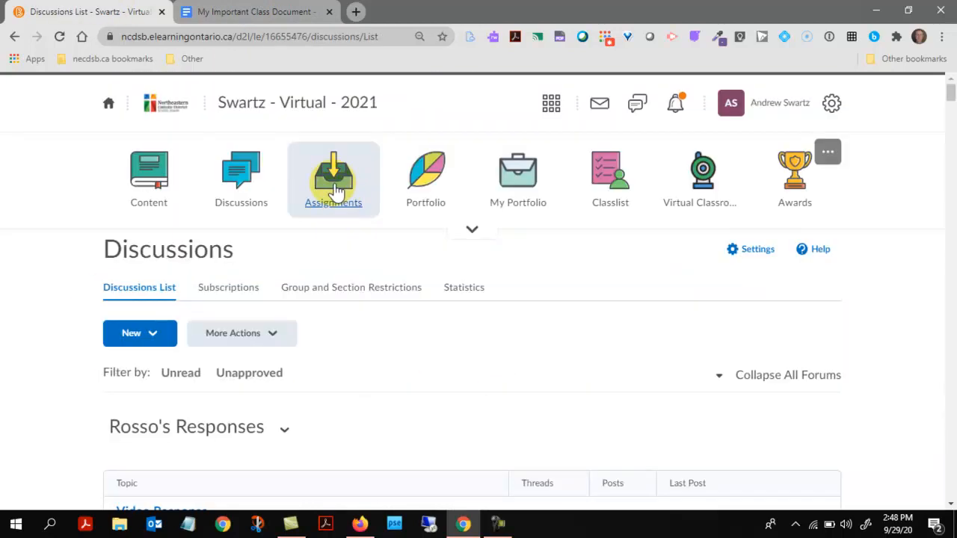
# Create a new assignment named 'TEST' with the Google Doc /copy link pasted into its instructions
pyautogui.click(336, 193)
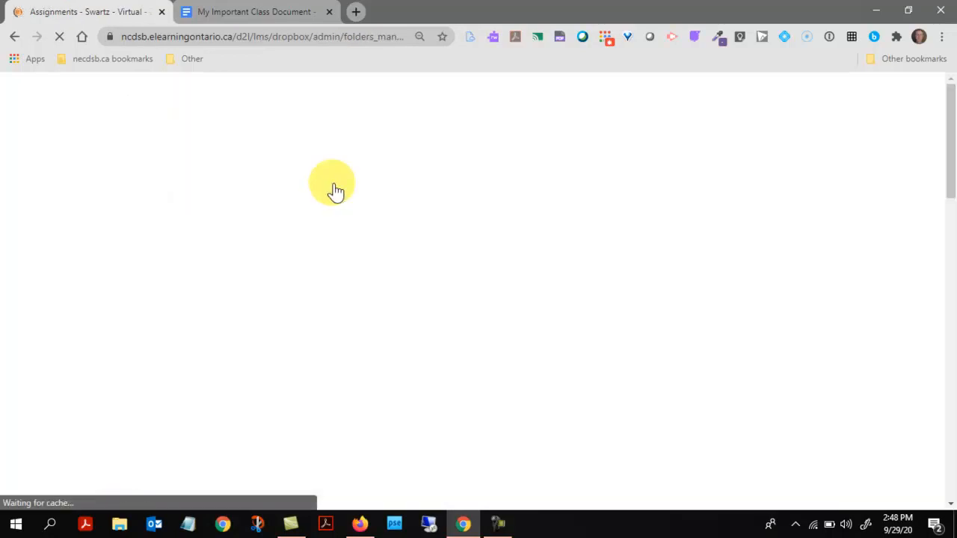
pyautogui.scroll(-1, 80, 316)
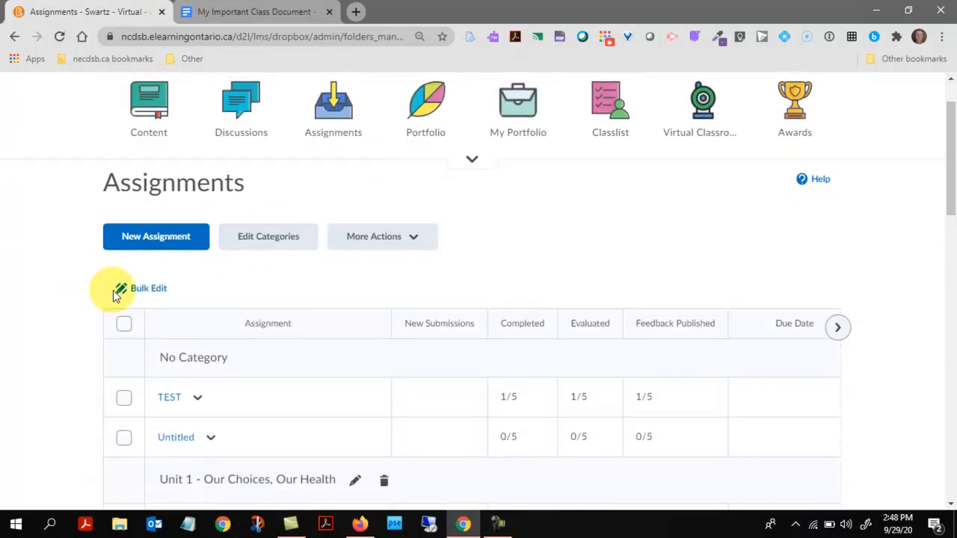
pyautogui.click(156, 238)
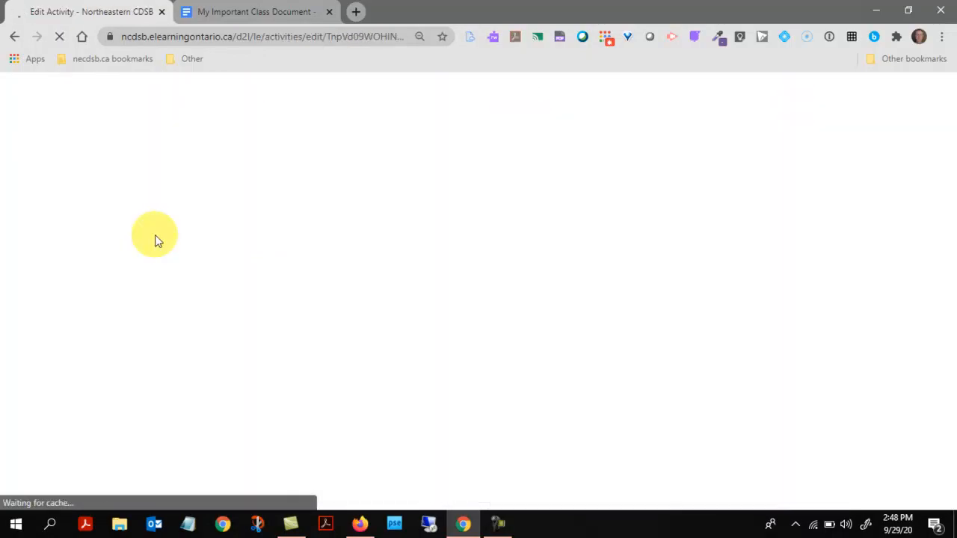
pyautogui.scroll(-1, 225, 338)
pyautogui.click(177, 169)
pyautogui.write('TE')
pyautogui.doubleClick(180, 170)
pyautogui.write('TEST')
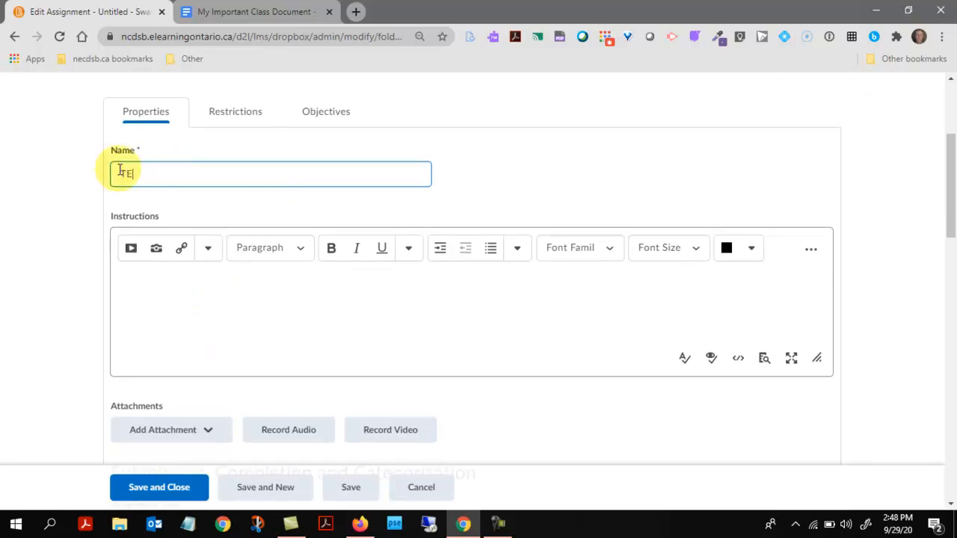
pyautogui.click(161, 278)
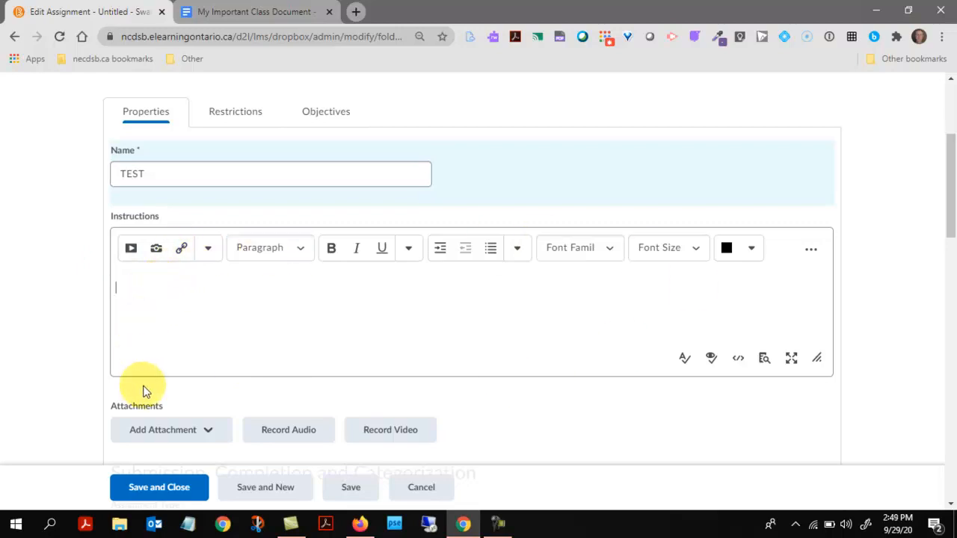
# Look at the Insert Quicklink and Insert Stuff options, closing both without adding anything
pyautogui.click(182, 248)
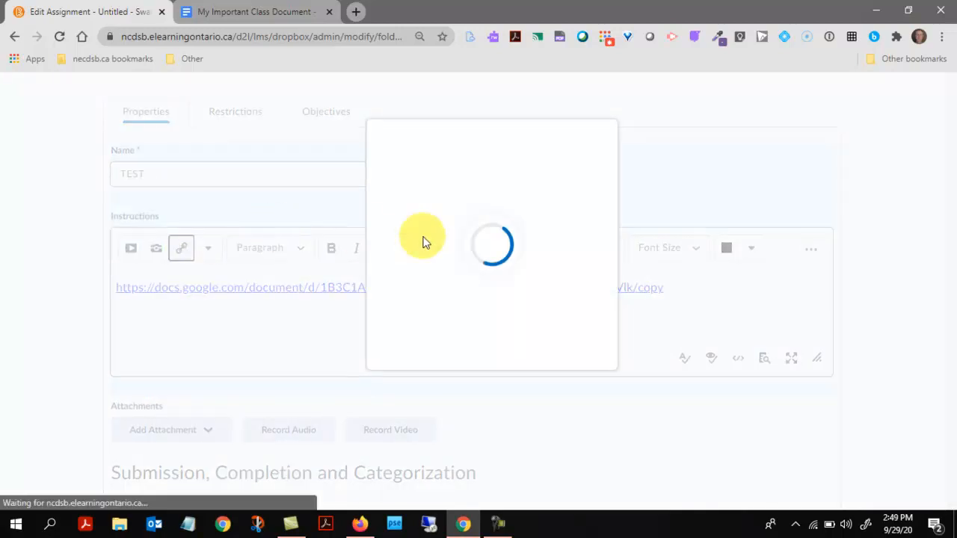
pyautogui.click(659, 144)
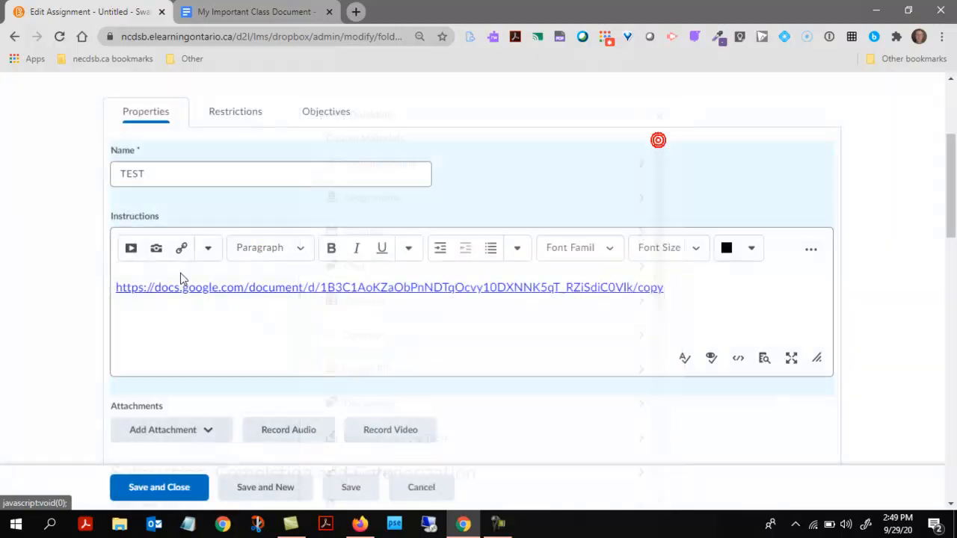
pyautogui.click(132, 249)
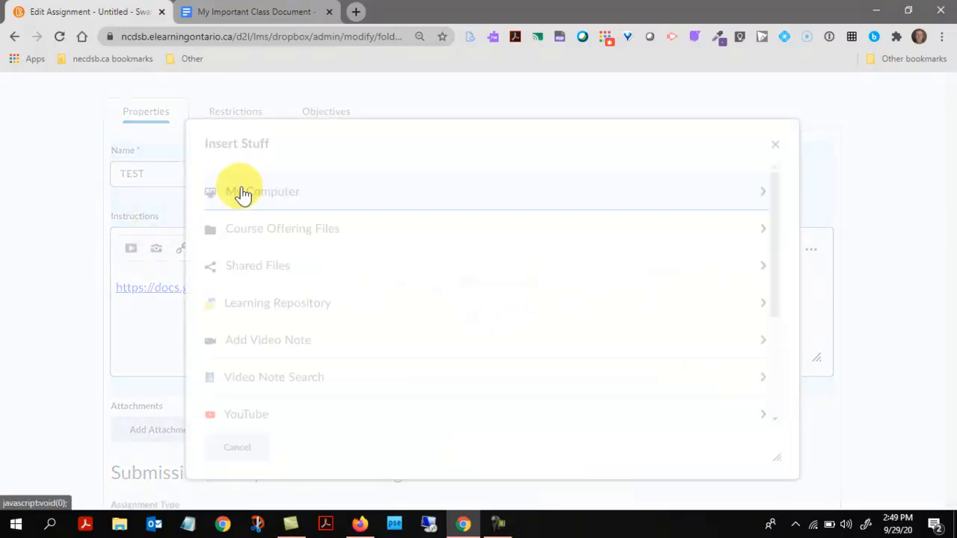
pyautogui.click(774, 145)
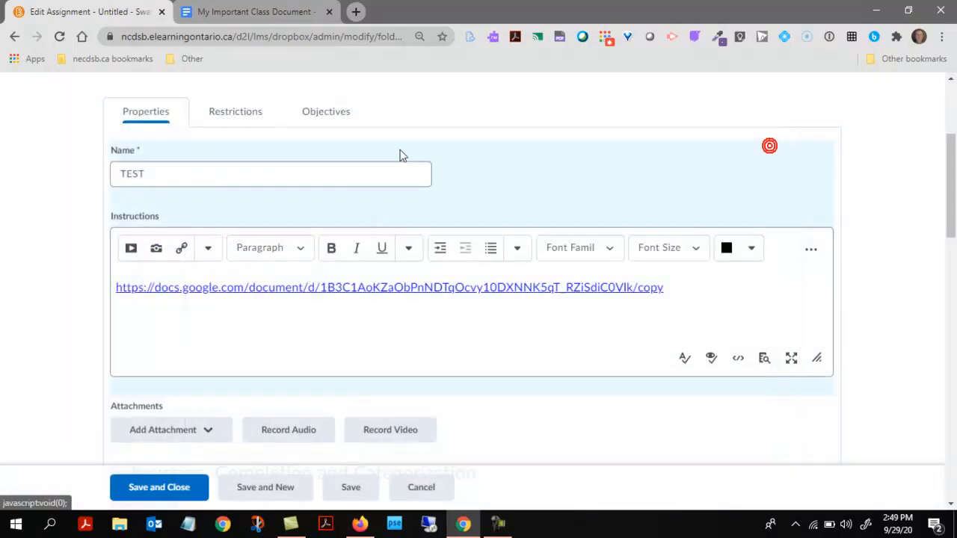
pyautogui.scroll(3, 301, 157)
# Go to the course homepage and scroll through the Good Morning announcement's five links
pyautogui.click(258, 112)
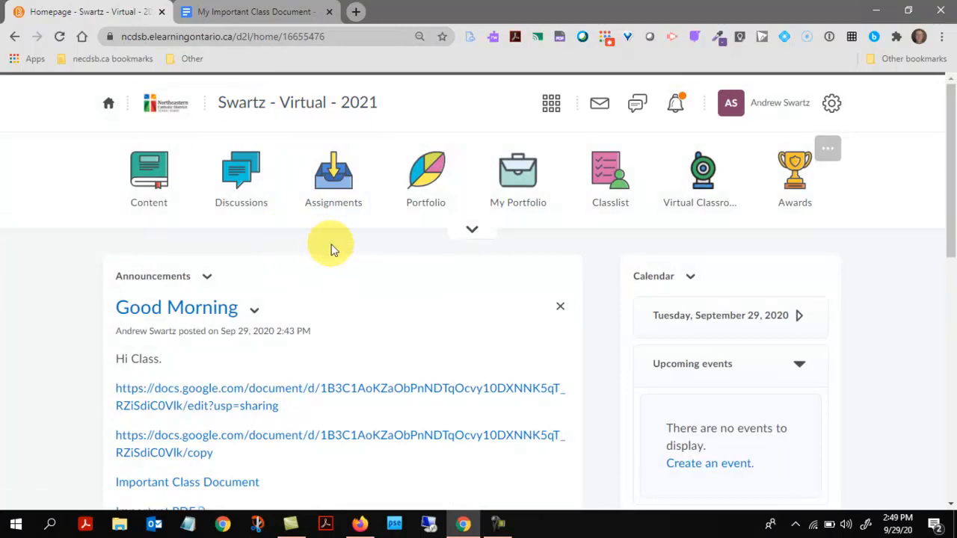
pyautogui.scroll(-2, 334, 247)
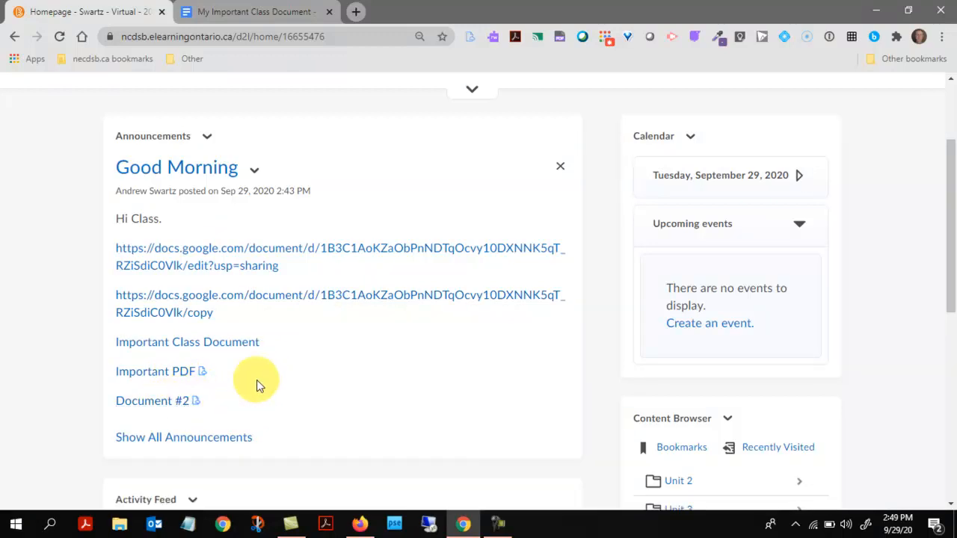
pyautogui.scroll(-3, 258, 379)
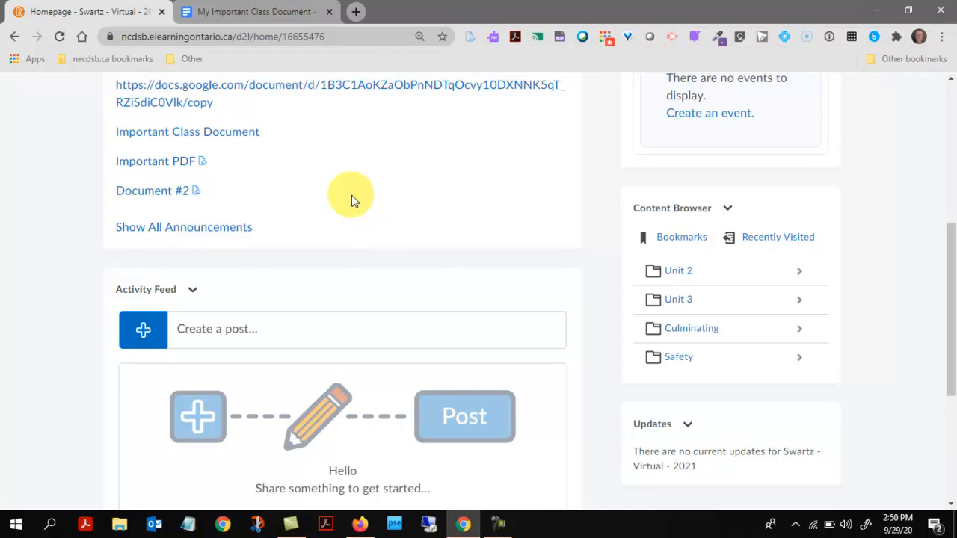
# Open the Important PDF attachment in the full Drive viewer and open it with Google Docs
pyautogui.click(202, 163)
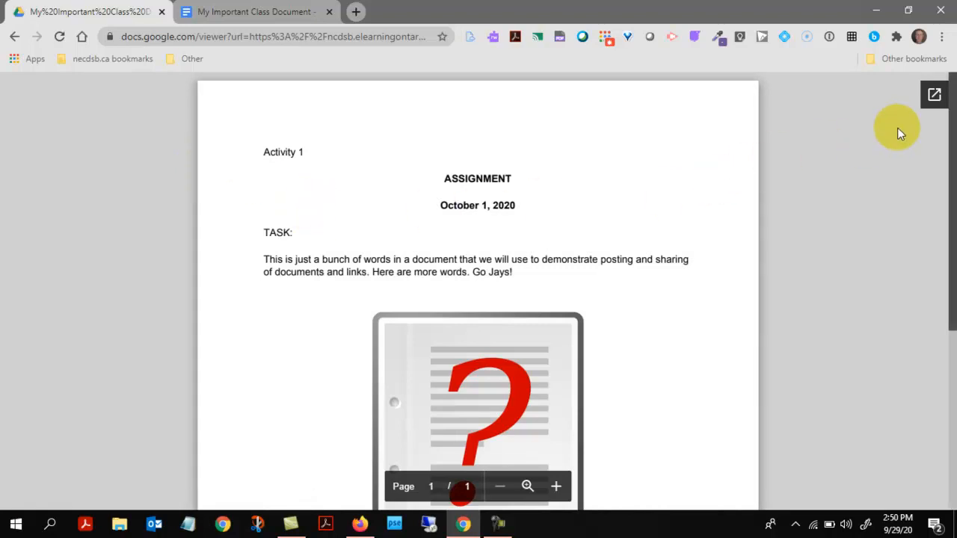
pyautogui.click(934, 102)
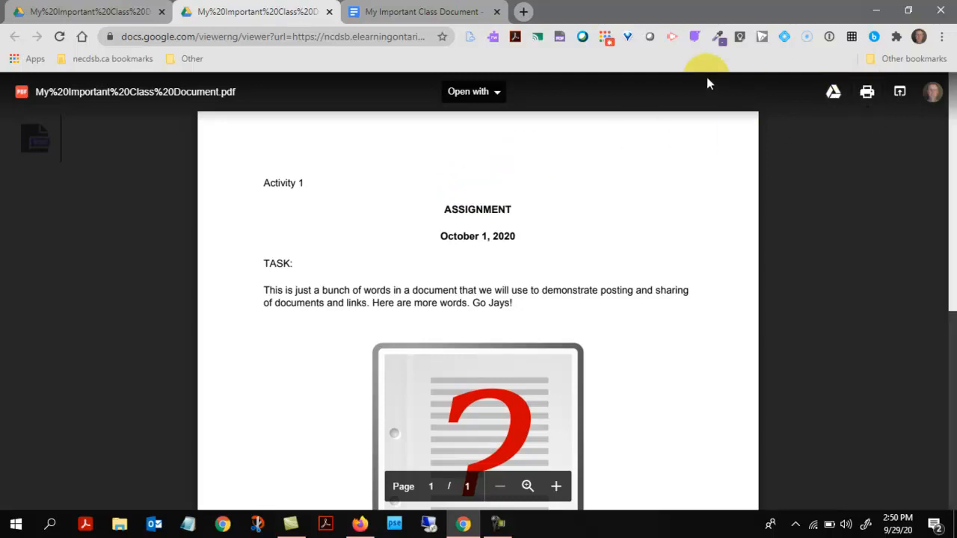
pyautogui.click(486, 97)
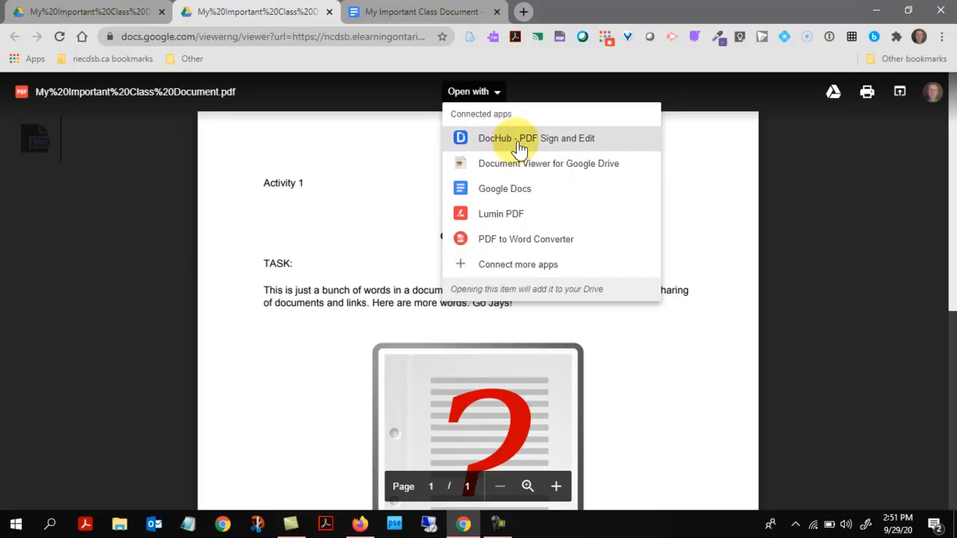
pyautogui.click(511, 193)
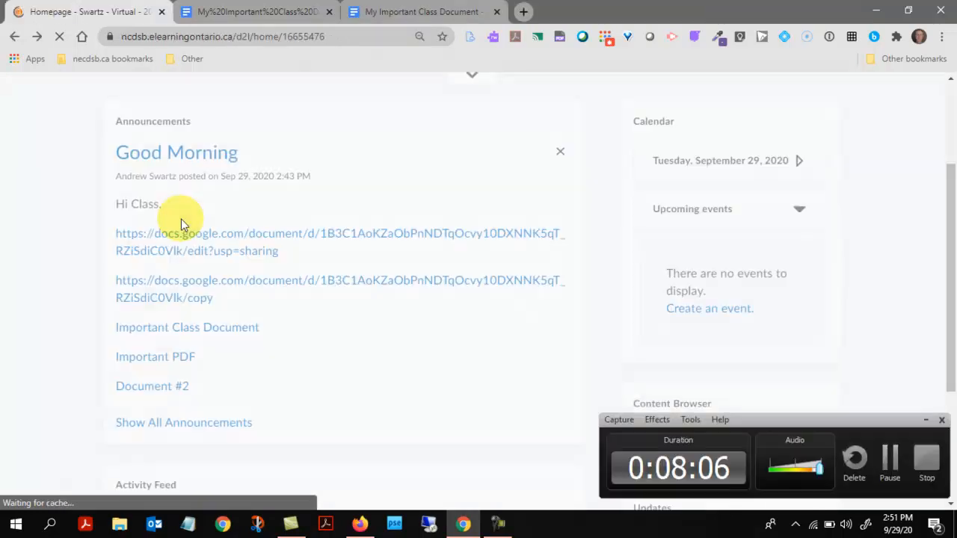
# Scroll the course homepage down to the Good Morning announcement's attached Important PDF and Document #2
pyautogui.scroll(-1, 403, 362)
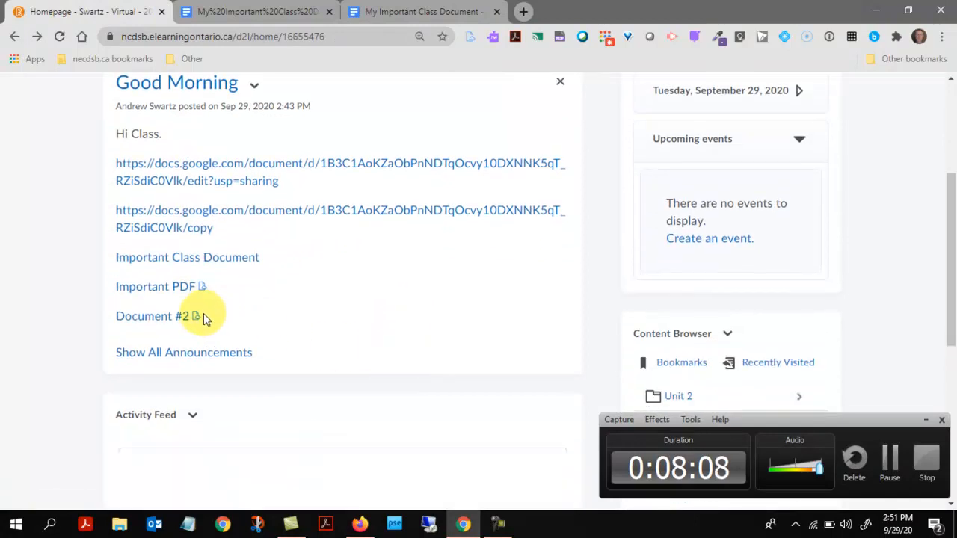